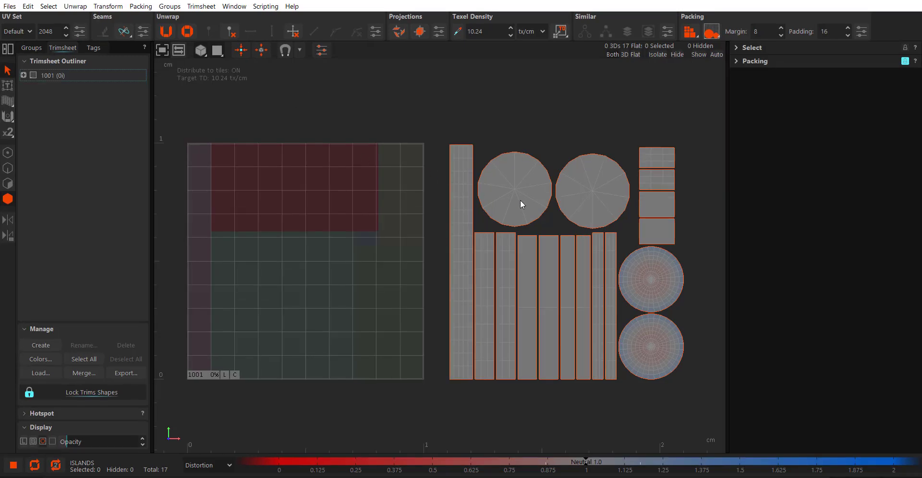
Select the four circular islands, activate the Transform tool and keep the Misc Transforms section pinned.
click(520, 200)
shift+click(622, 209)
shift+click(635, 256)
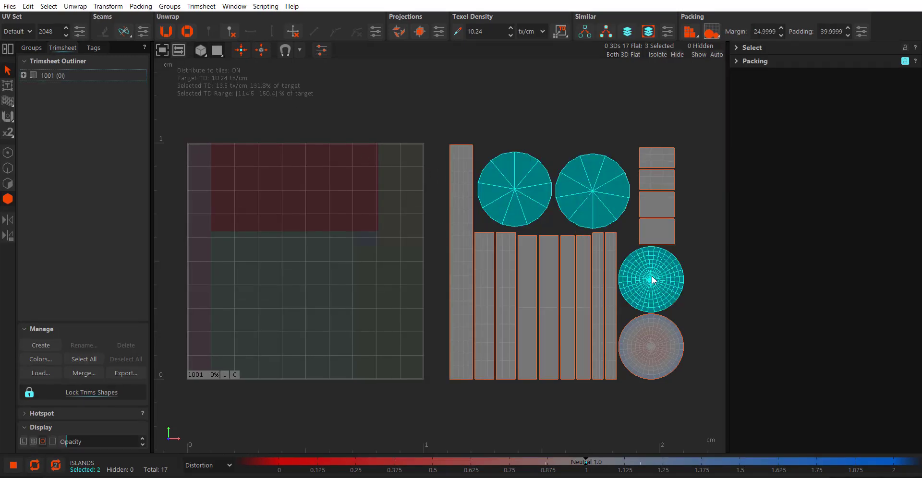
shift+click(658, 336)
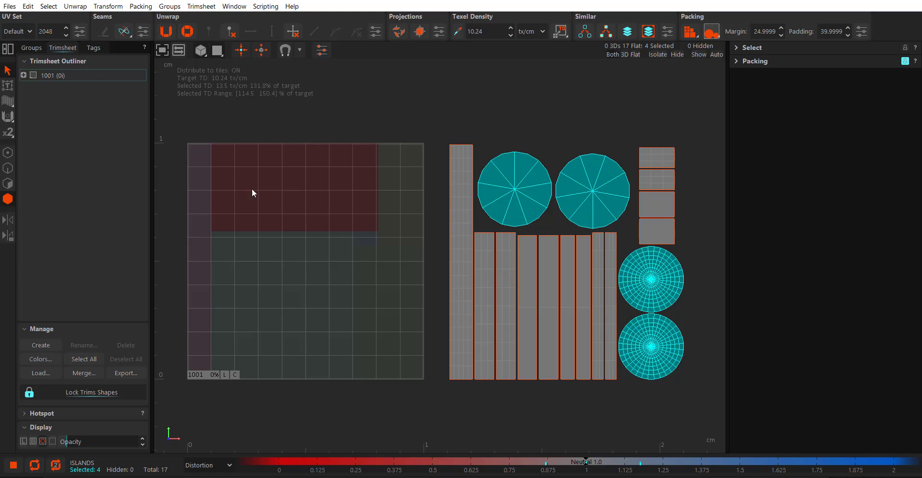
click(6, 89)
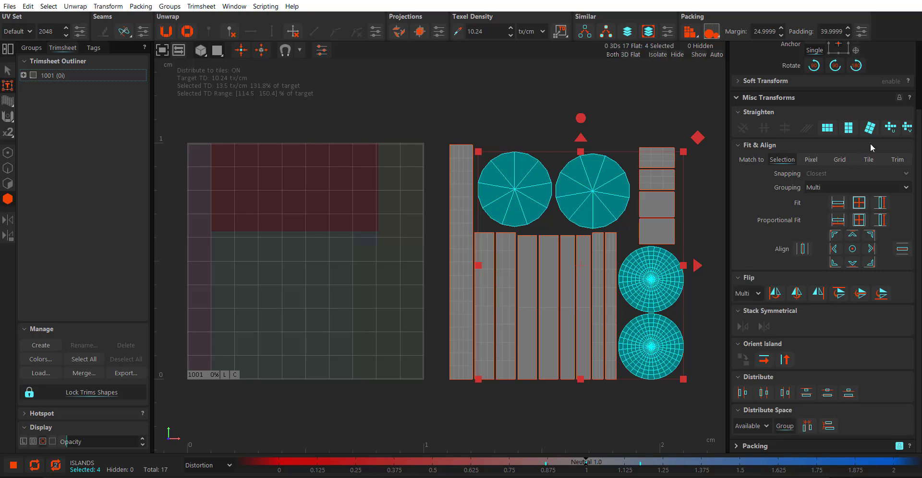
click(899, 98)
Align the four selected circles on a common centre horizontally and vertically, and move the stack into the tile's red trim.
mouse_move(350, 477)
click(350, 456)
middle_drag(546, 242, 547, 239)
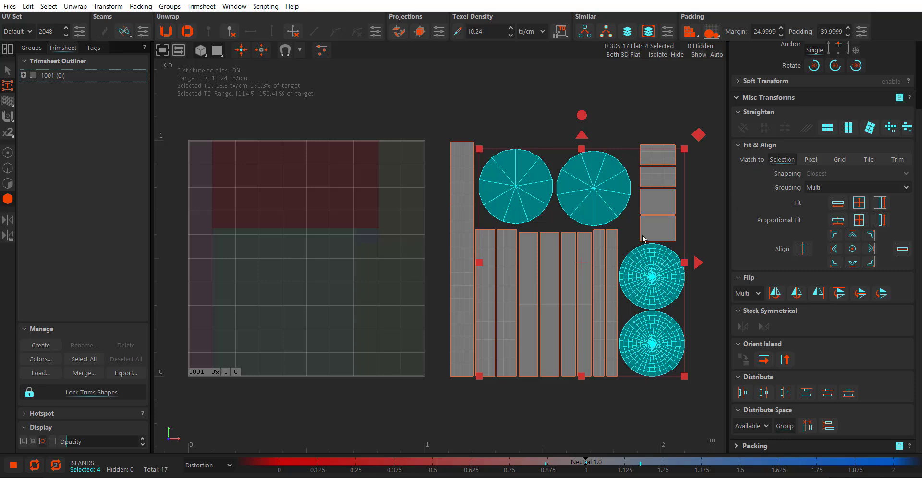
click(802, 249)
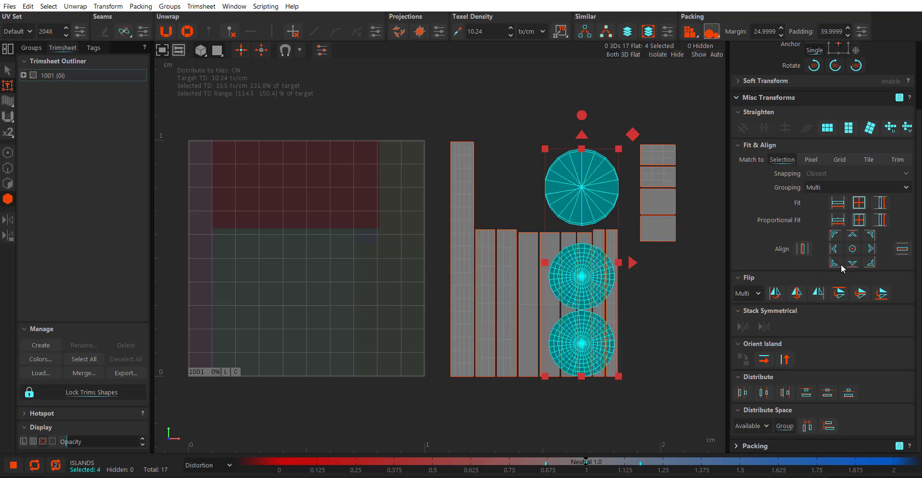
click(902, 249)
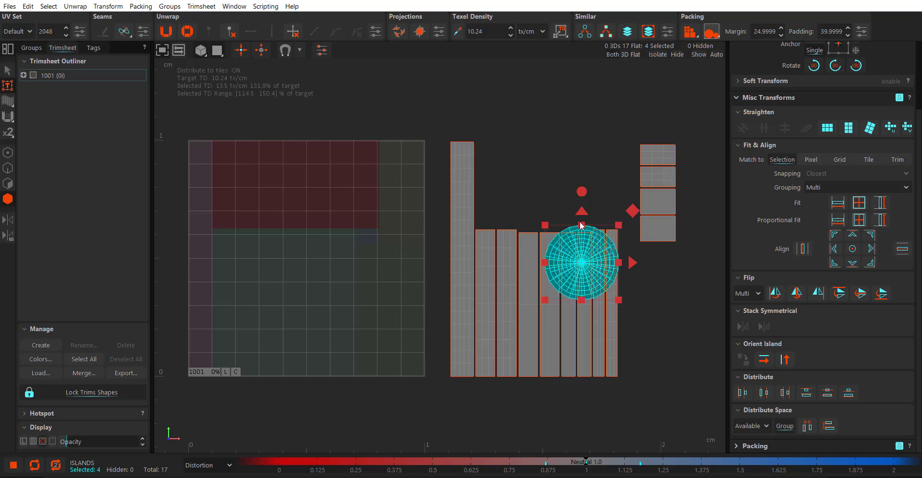
drag(582, 226, 572, 159)
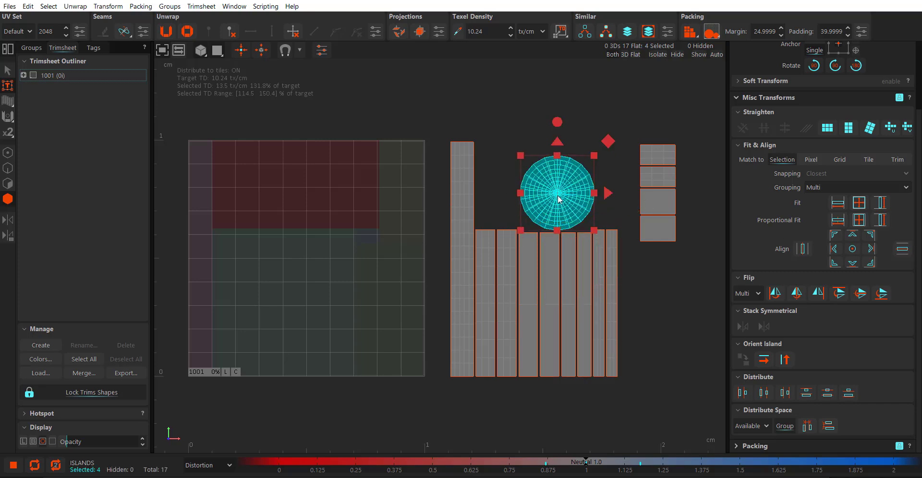
drag(497, 181, 285, 197)
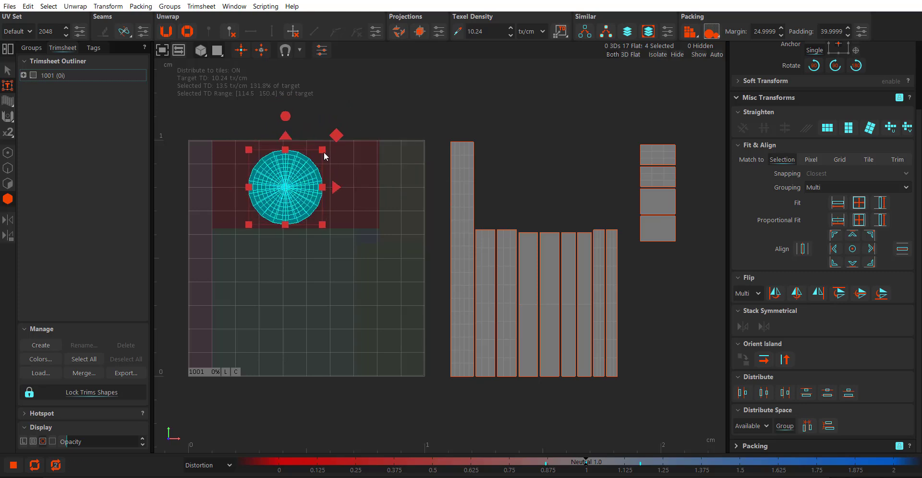
Expand tile 1001 in the Trimsheet Outliner, highlight Trim1, and examine the deselected circle stack's outlines inside the red trim.
click(23, 75)
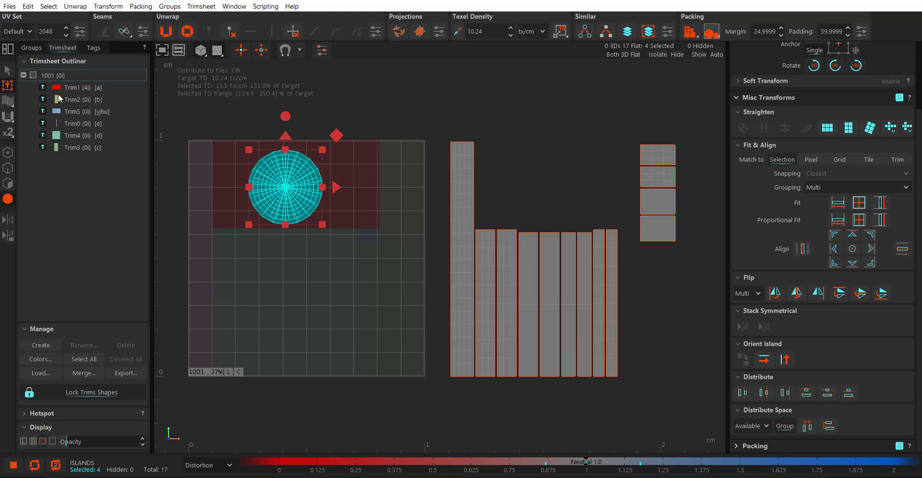
click(66, 88)
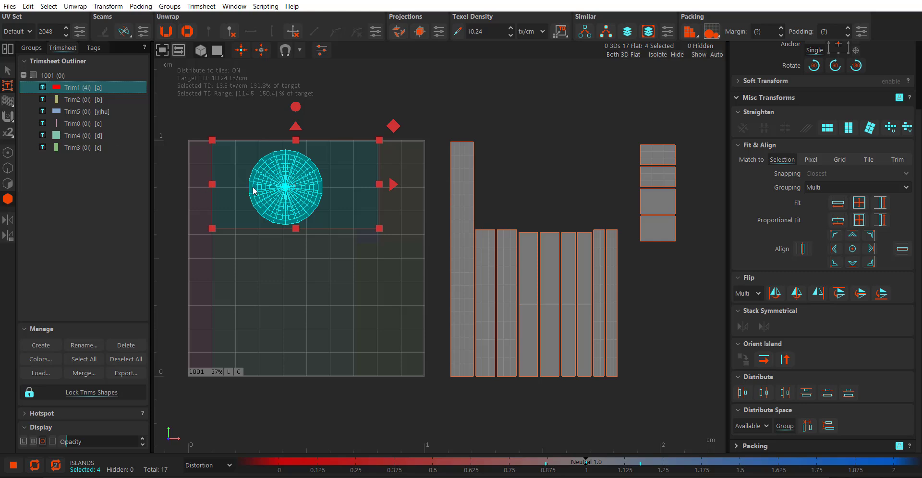
click(329, 103)
scroll(278, 175, up, 6)
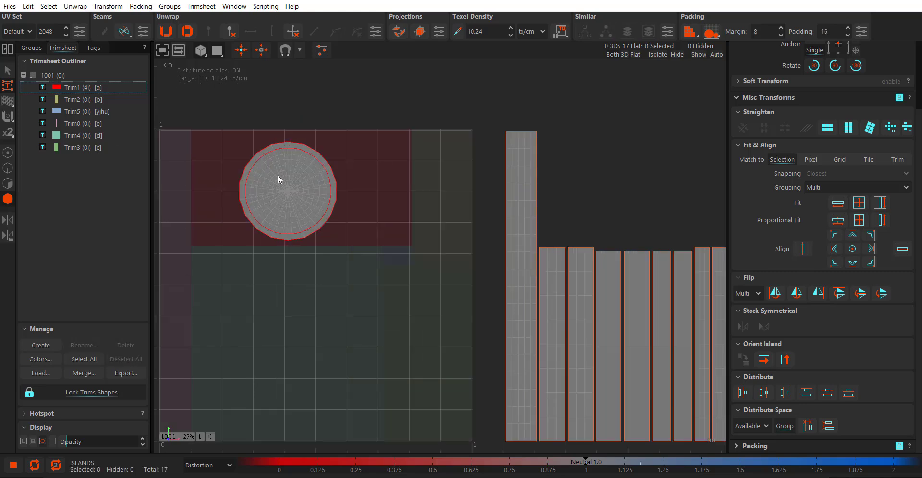
middle_drag(356, 136, 373, 182)
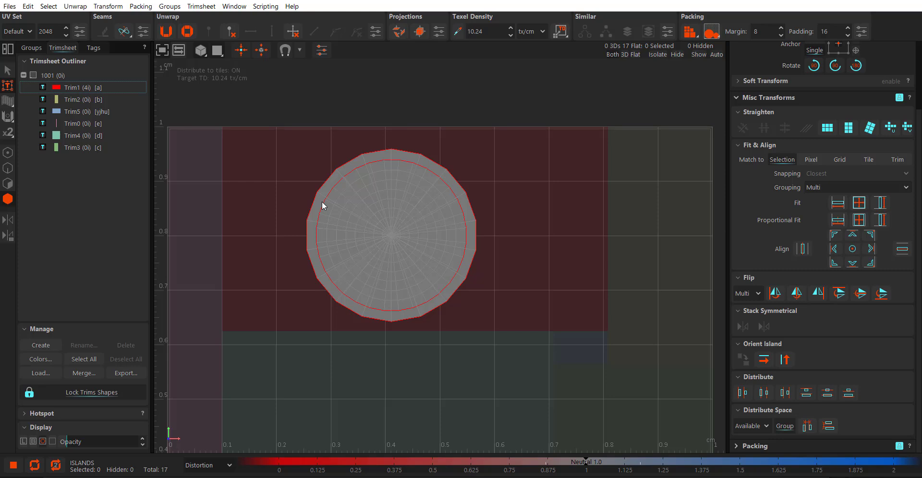
scroll(322, 201, down, 3)
scroll(323, 202, up, 4)
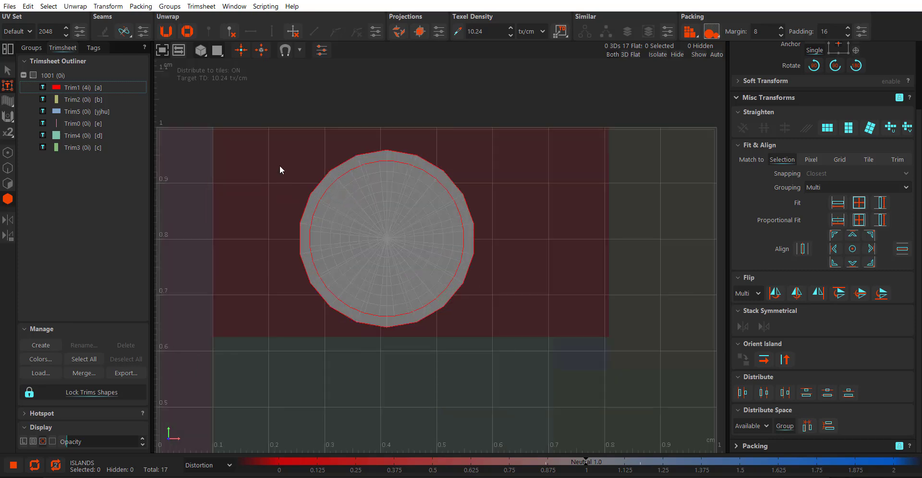
Move the stacked circles out of the red trim to the empty space above the tile and deselect them.
drag(279, 165, 480, 78)
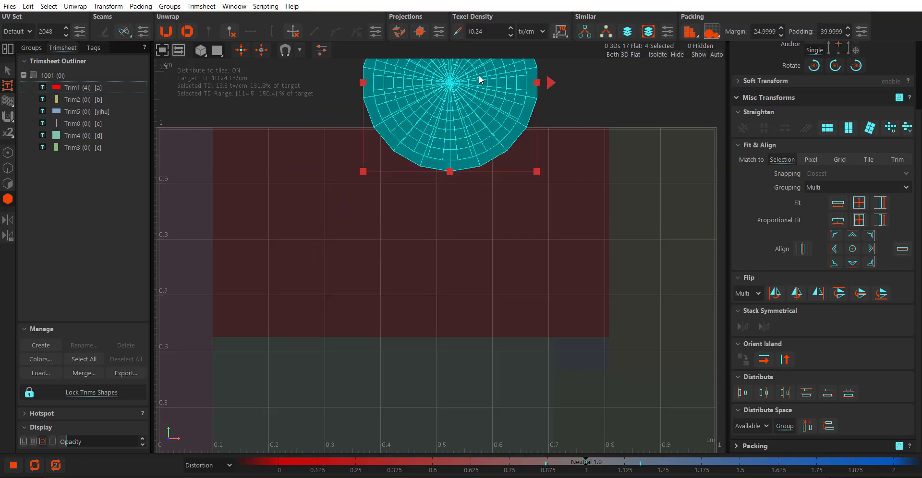
scroll(440, 178, down, 2)
middle_drag(440, 174, 430, 194)
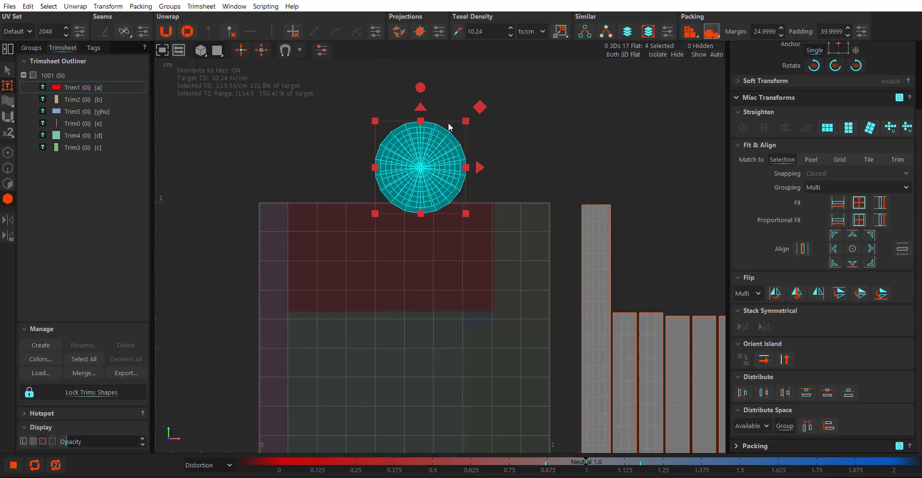
drag(478, 109, 501, 53)
click(516, 127)
scroll(446, 95, up, 3)
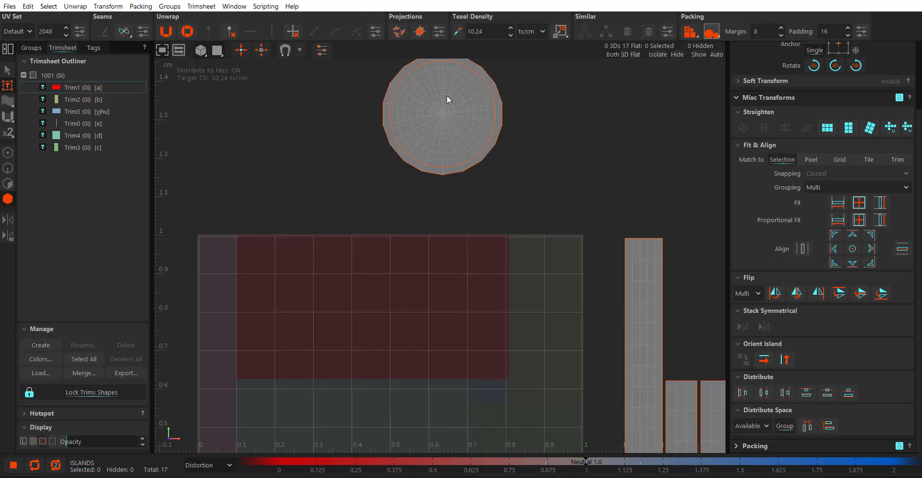
Select the whole circle stack and move it back inside the red trim, at about U 0.37, V 0.81.
drag(367, 90, 494, 206)
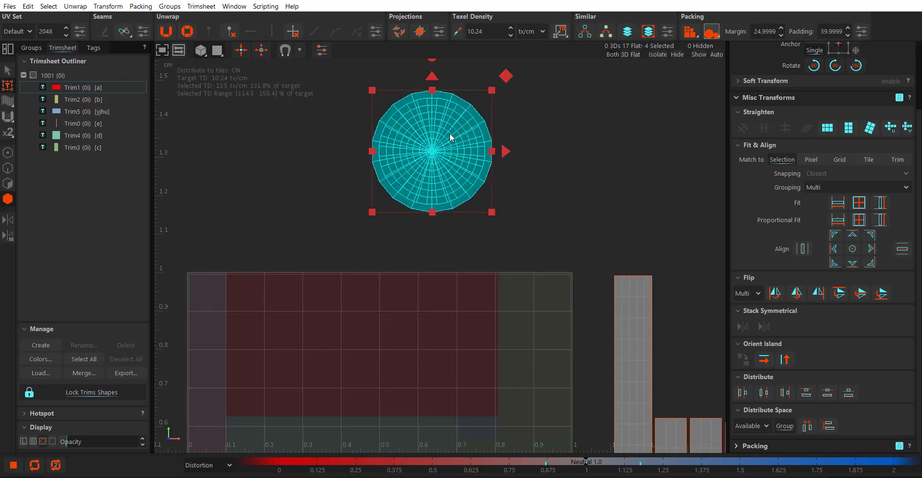
drag(450, 139, 350, 333)
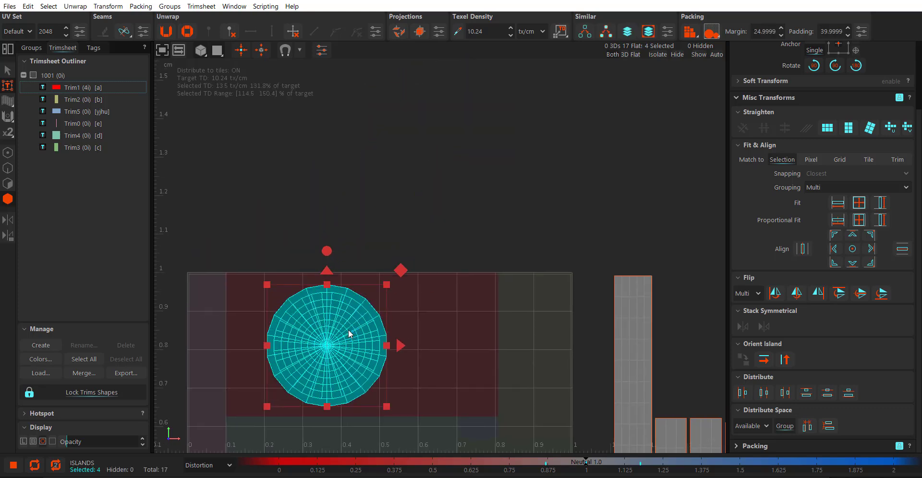
scroll(349, 333, up, 3)
middle_drag(350, 333, 473, 197)
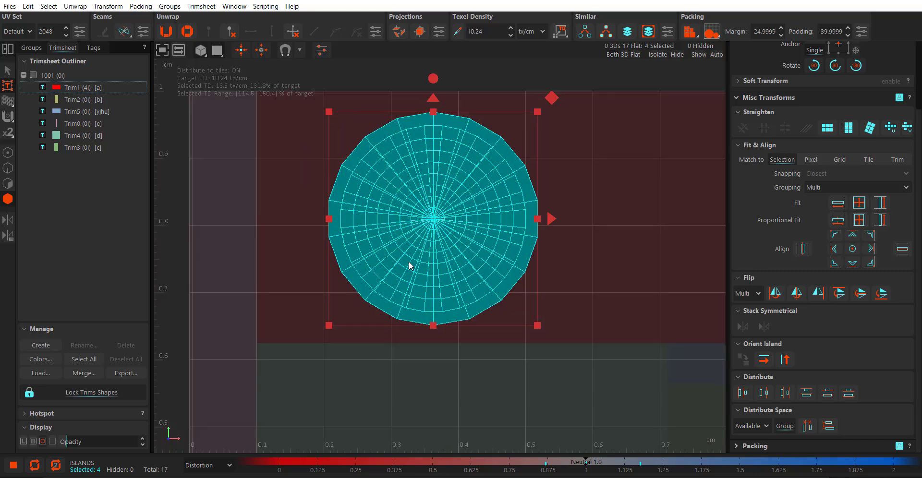
click(385, 79)
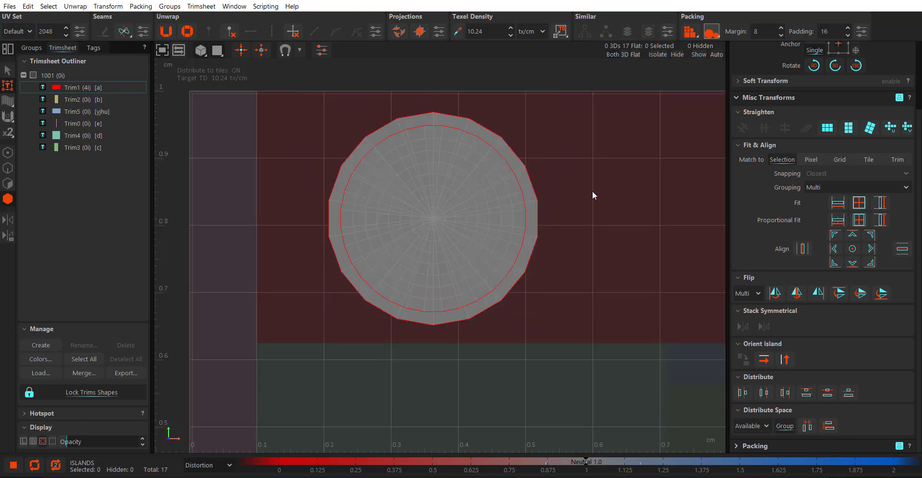
Inspect the cylinder, sphere and bars in the 3D view and return to the UV view.
click(176, 56)
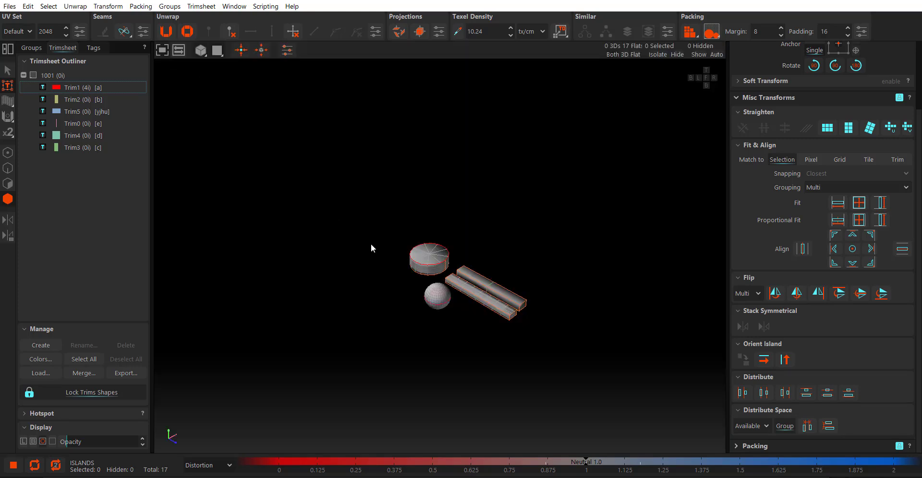
scroll(432, 240, up, 5)
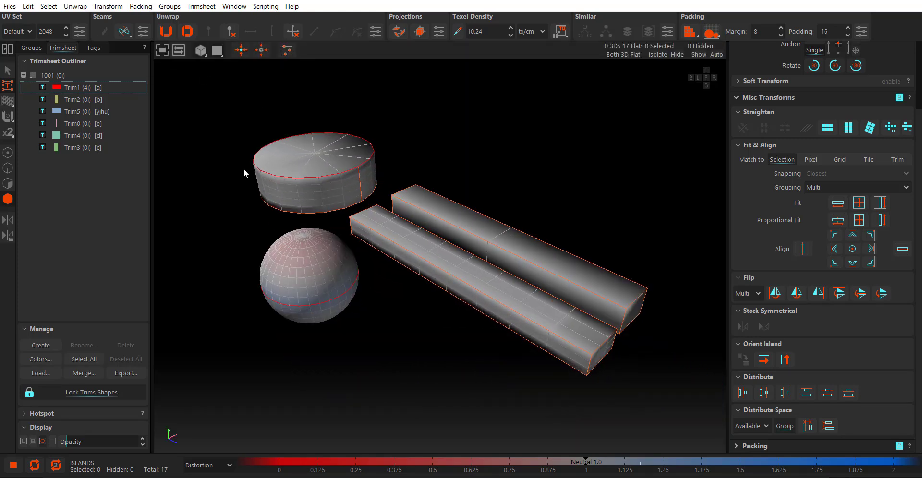
click(178, 50)
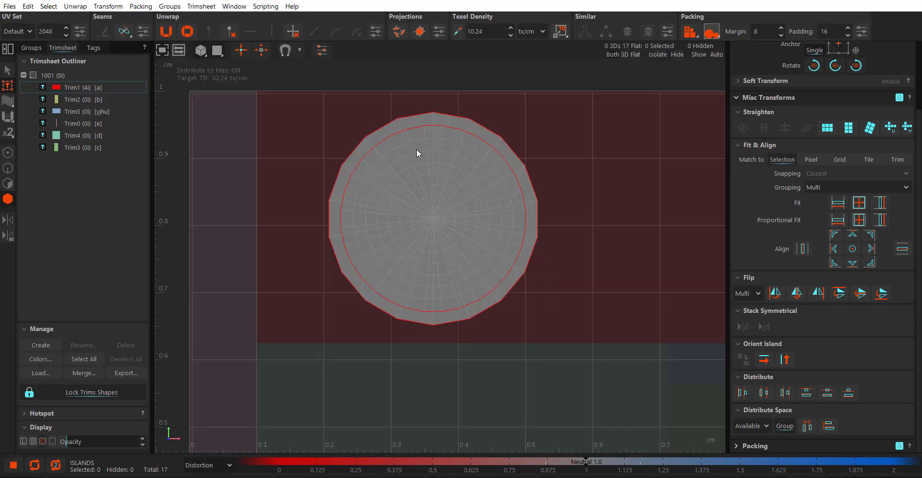
scroll(420, 154, down, 1)
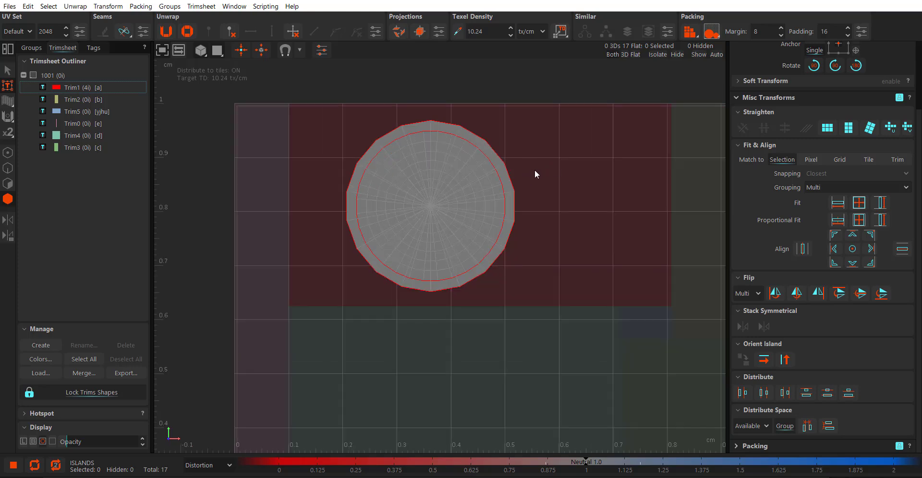
With Fit & Align matched to Trim, move the circle stack into the large green Trim4 area, at about U 0.37, V 0.33.
middle_drag(557, 193, 544, 193)
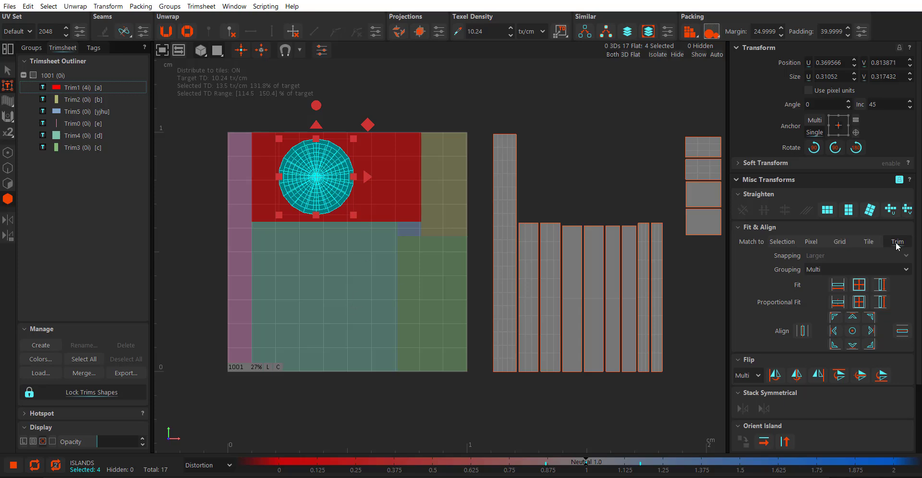
scroll(359, 188, up, 2)
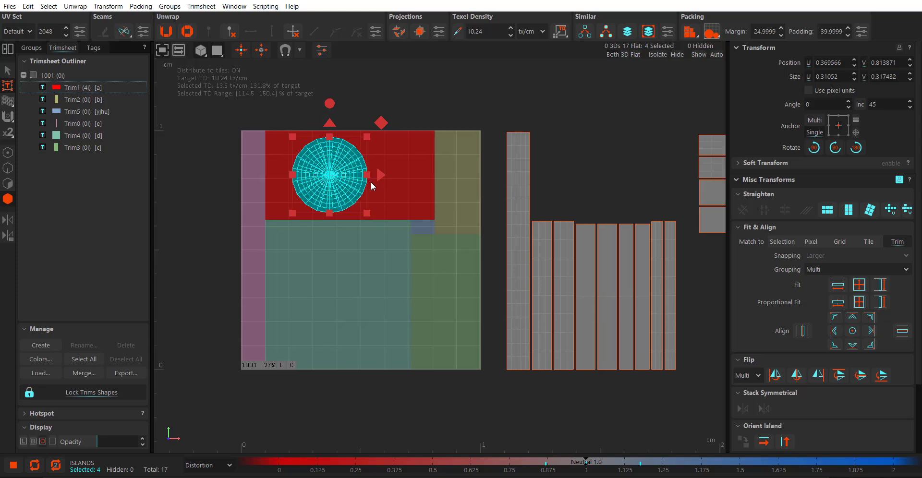
drag(375, 287, 358, 336)
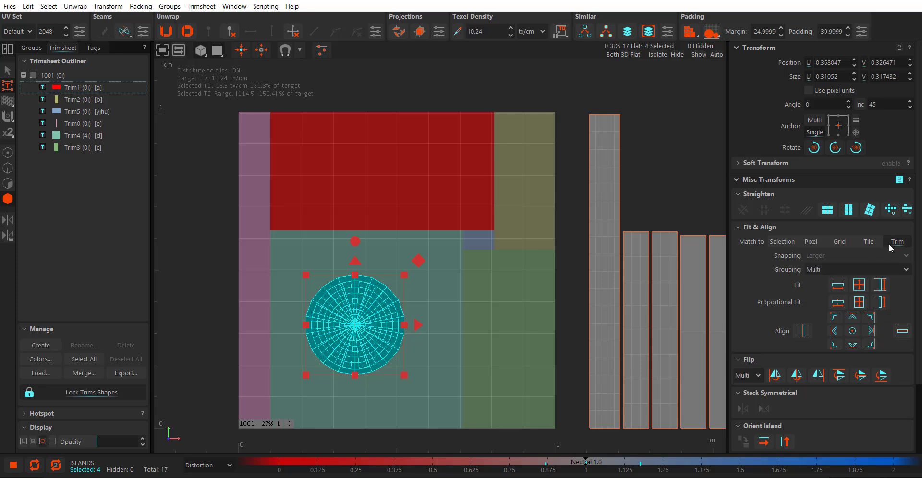
middle_drag(464, 330, 462, 270)
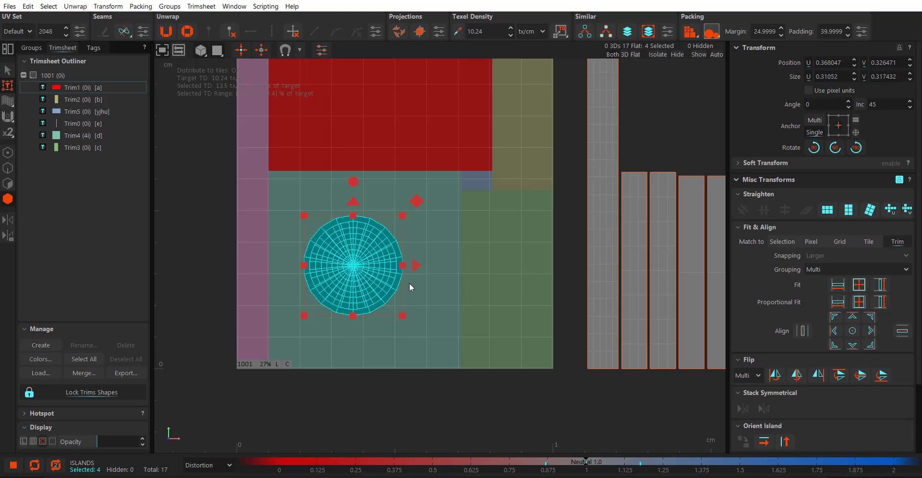
drag(367, 284, 368, 285)
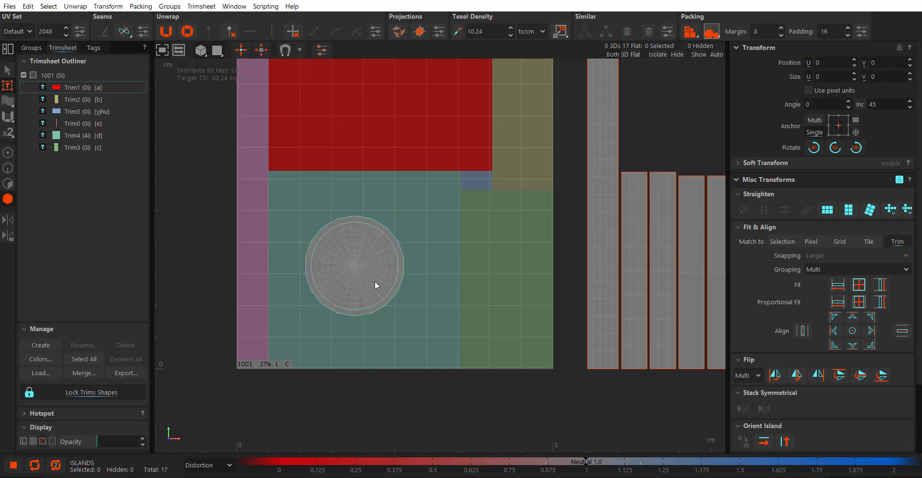
Align one cylinder cap circle to the bottom-right corner of the green trim and the other to its top-left corner.
click(374, 281)
click(869, 345)
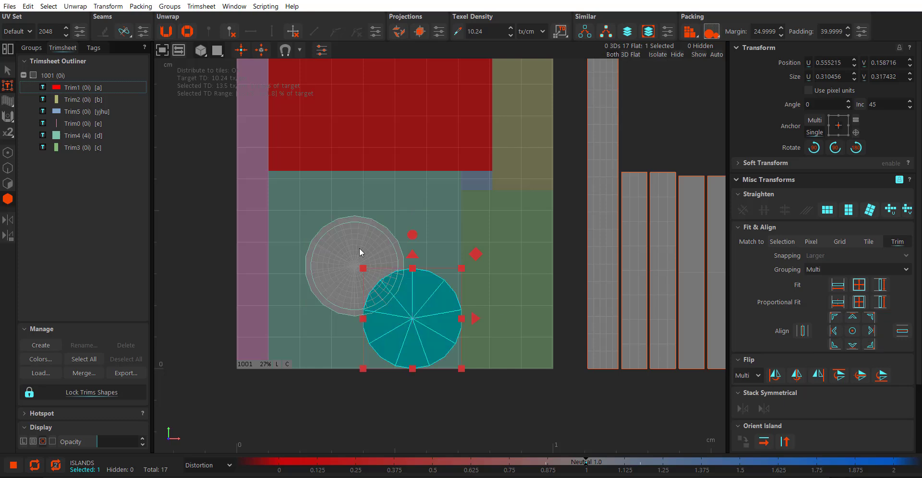
click(363, 255)
click(834, 317)
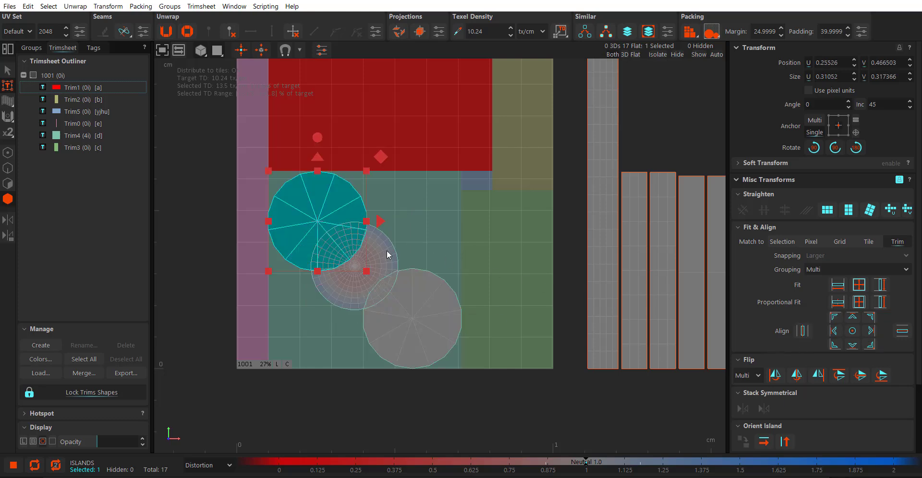
Align one sphere half circle to the green trim's top-right corner and the other to its bottom-left corner, and clear the selection.
click(386, 255)
click(870, 318)
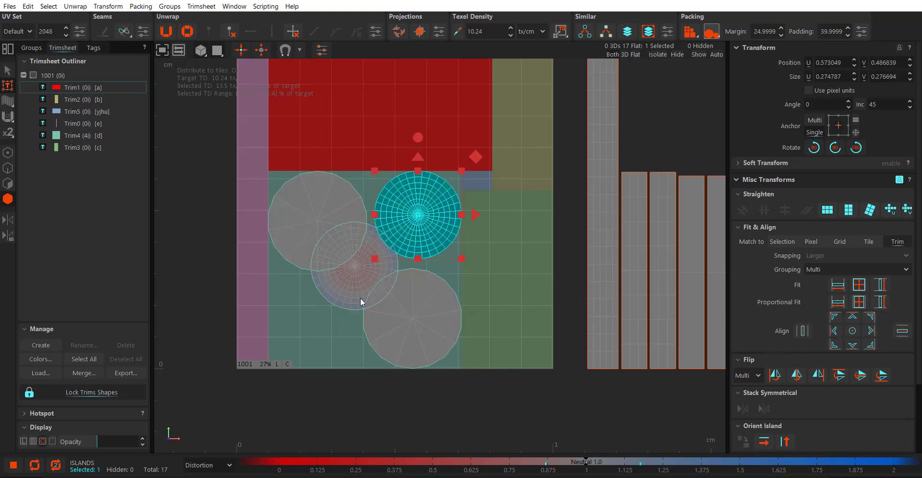
click(350, 283)
click(831, 347)
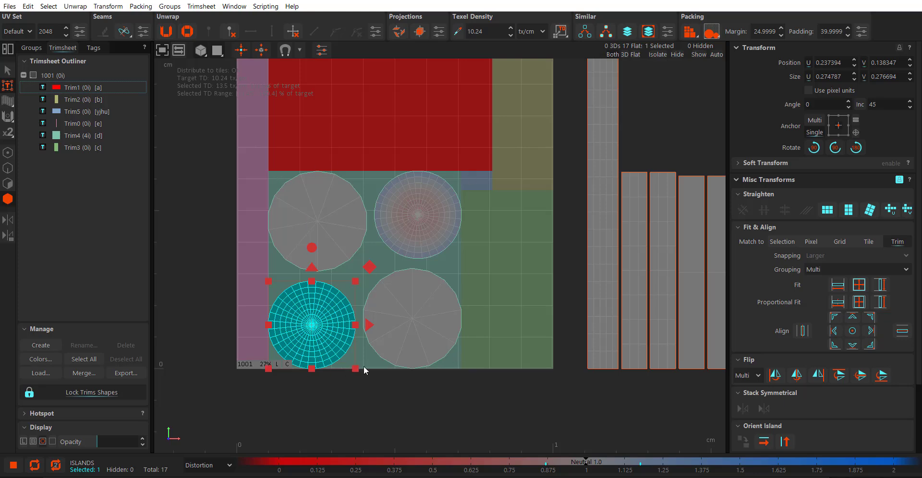
click(391, 400)
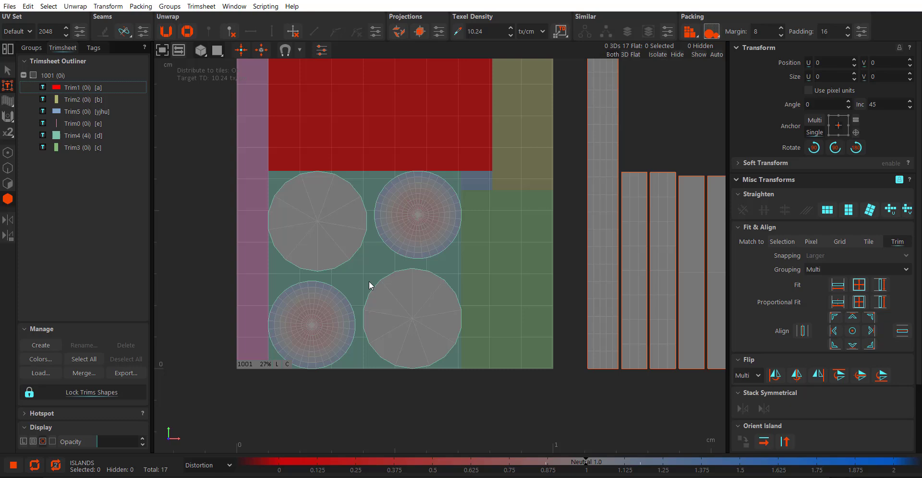
Select the four circles in the green trim and scale them down together to about 0.26 by 0.27.
click(819, 272)
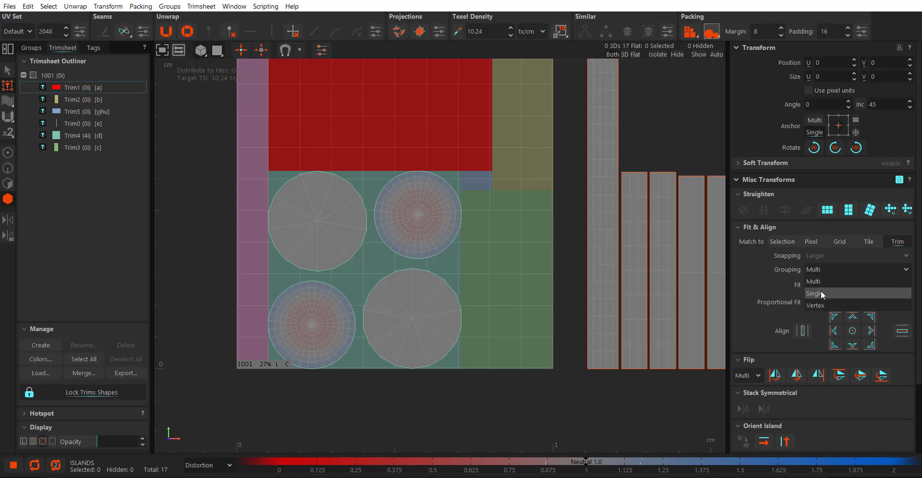
click(776, 278)
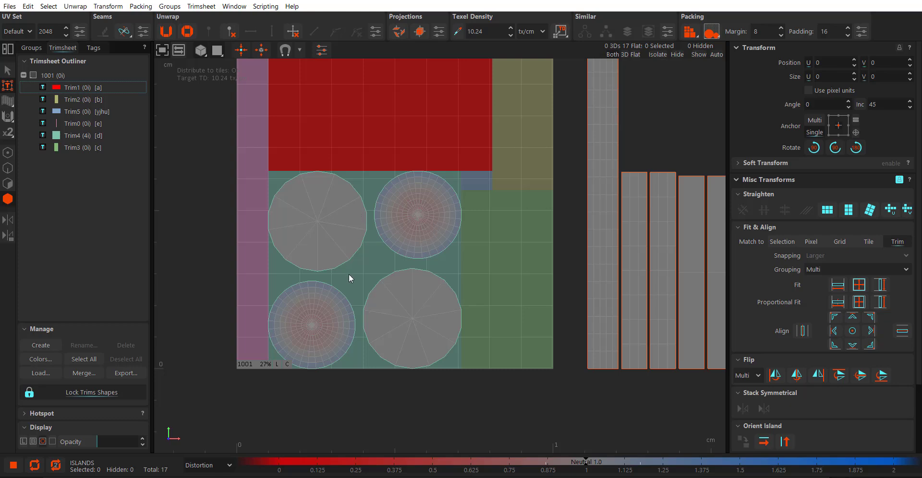
click(330, 237)
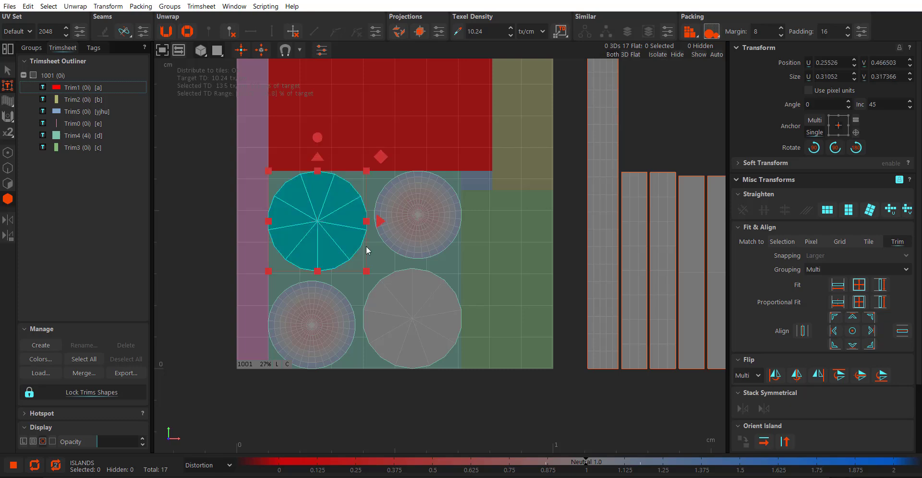
shift+click(421, 235)
shift+click(418, 302)
shift+click(329, 327)
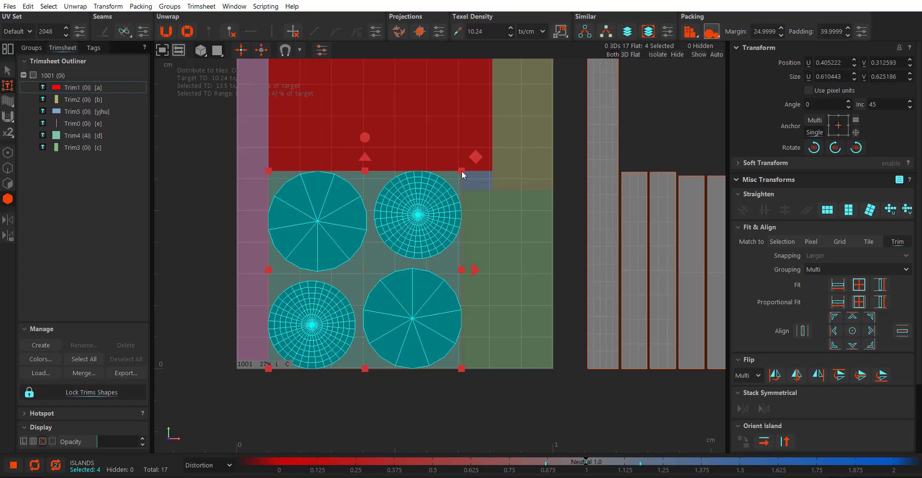
drag(462, 171, 409, 235)
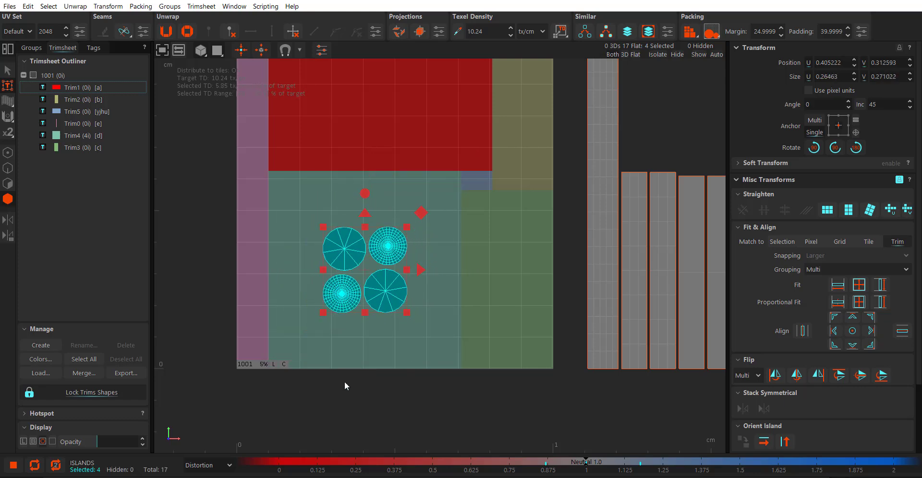
Try the proportional U and V fits on the four circles with Grouping set to Multi, and undo both fits.
click(821, 271)
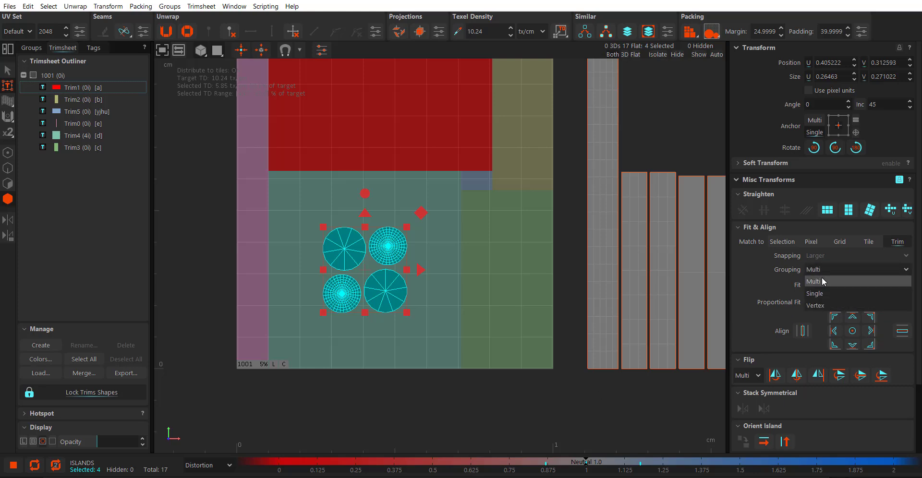
click(822, 279)
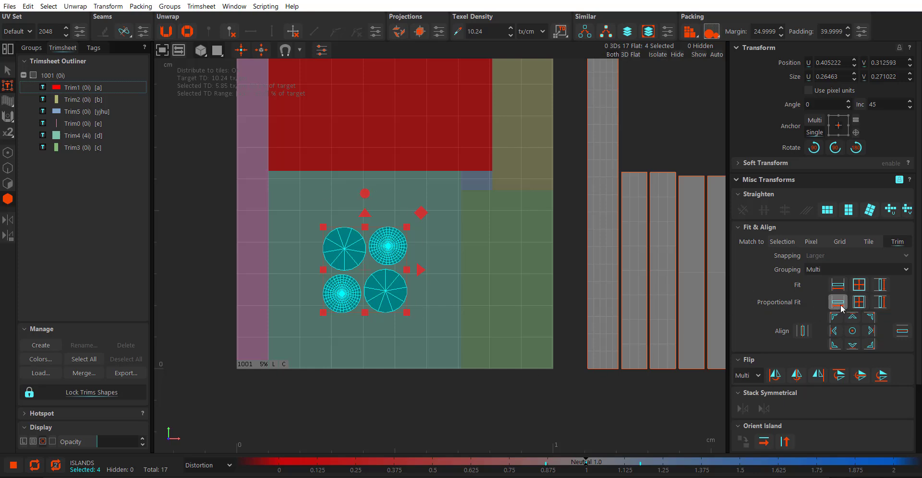
click(841, 309)
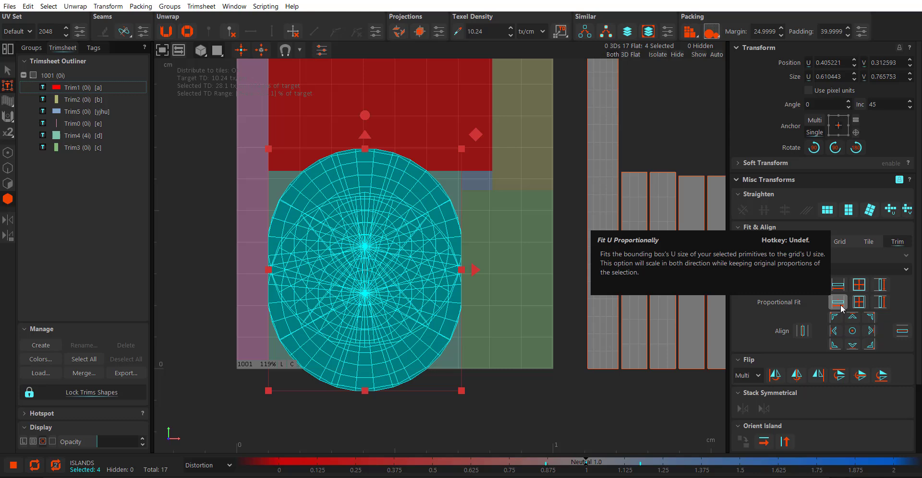
click(876, 309)
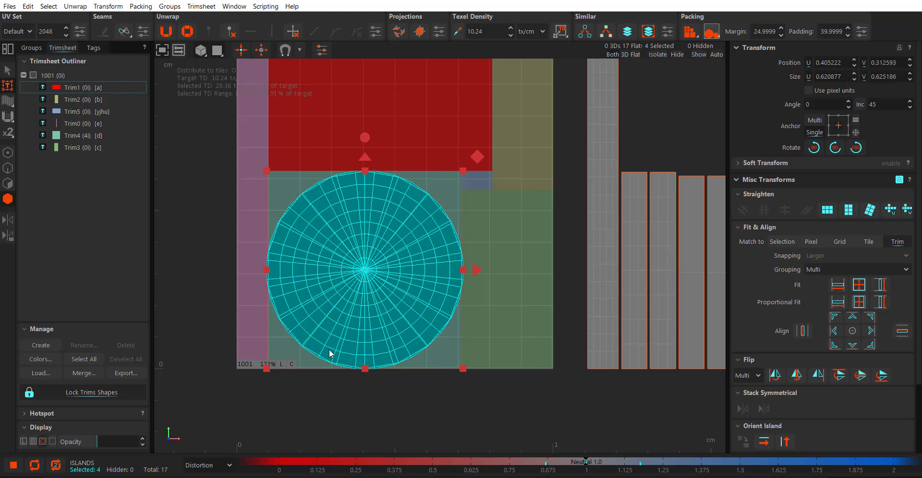
key(ctrl+z)
key(ctrl+z)
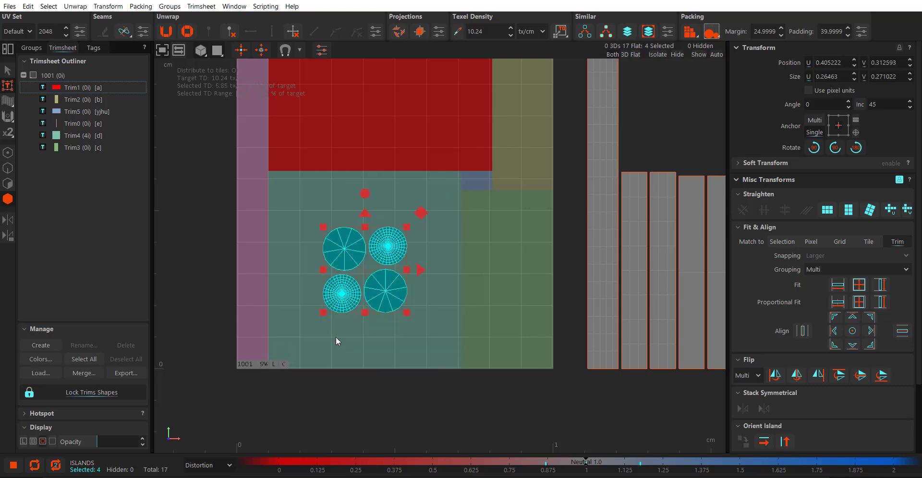
Set Grouping to Single and proportionally fit the four circles to the green trim in both directions.
click(813, 269)
click(824, 294)
click(860, 303)
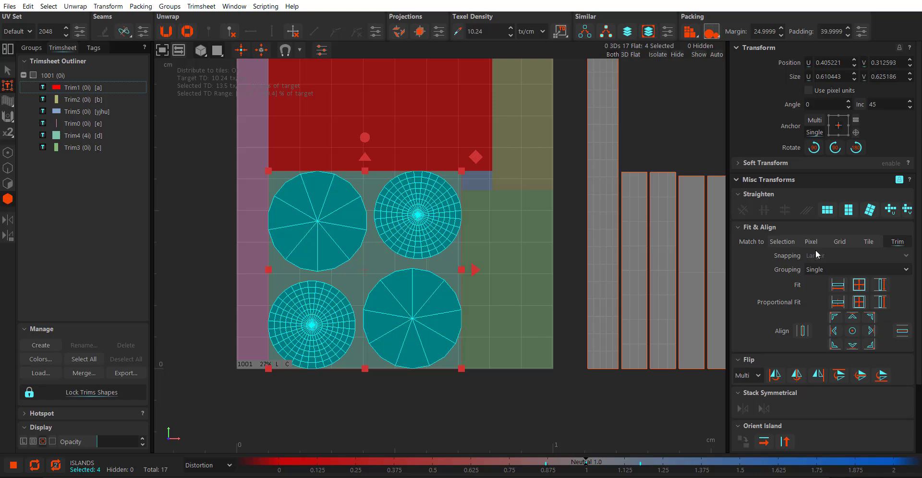
With Grouping set to Vertex, align the upper rim vertices of the top-right sphere circle to the green trim's top edge.
click(817, 270)
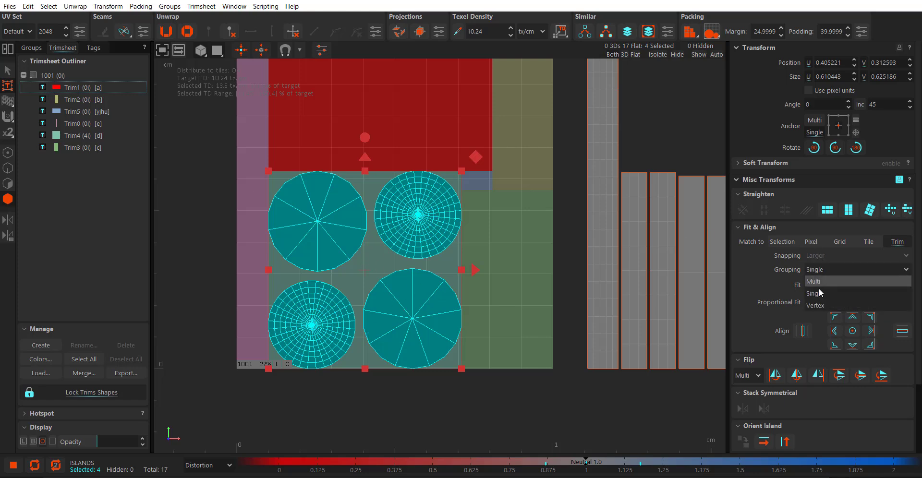
click(819, 305)
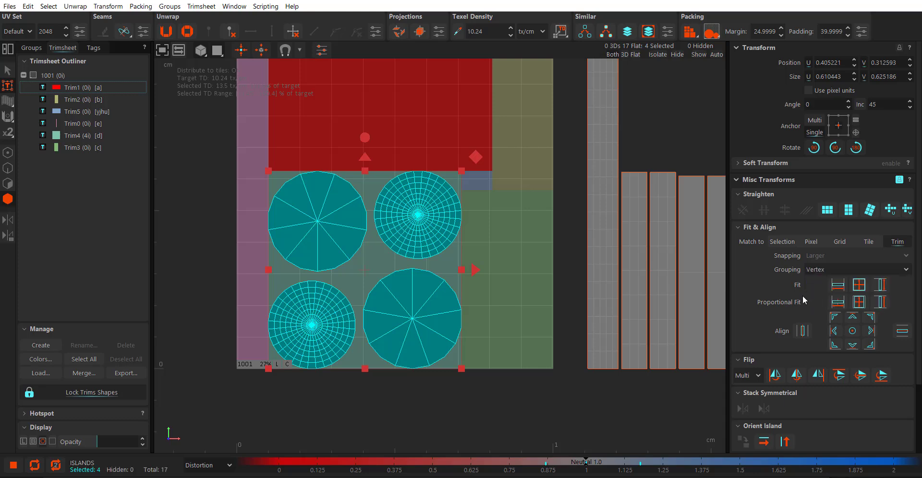
click(8, 152)
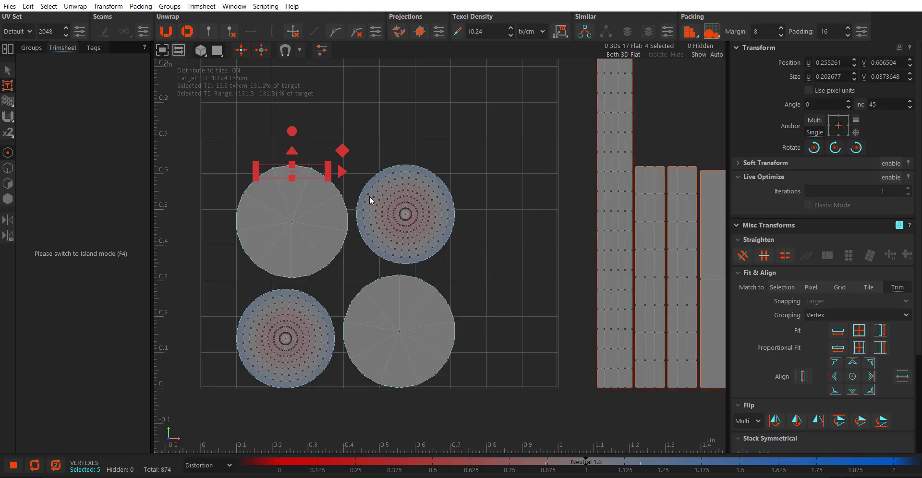
scroll(392, 179, up, 3)
drag(513, 123, 453, 172)
ctrl+drag(273, 127, 343, 138)
scroll(375, 171, up, 1)
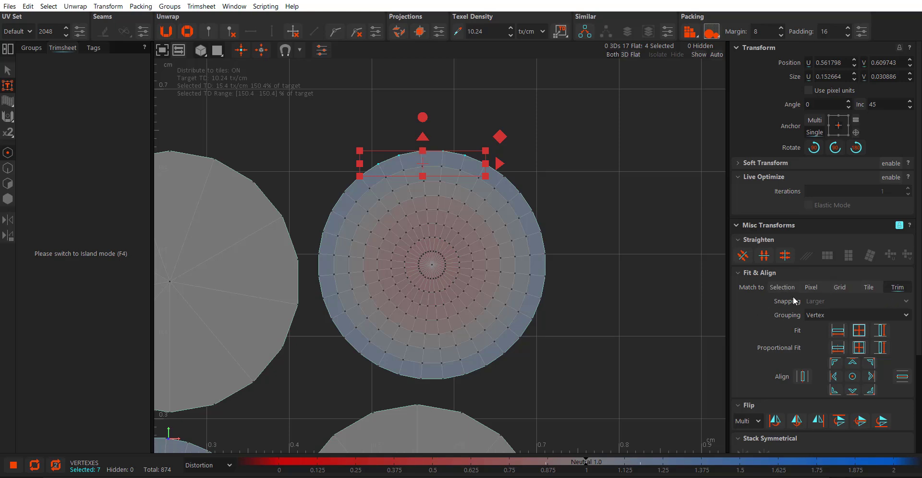
click(889, 382)
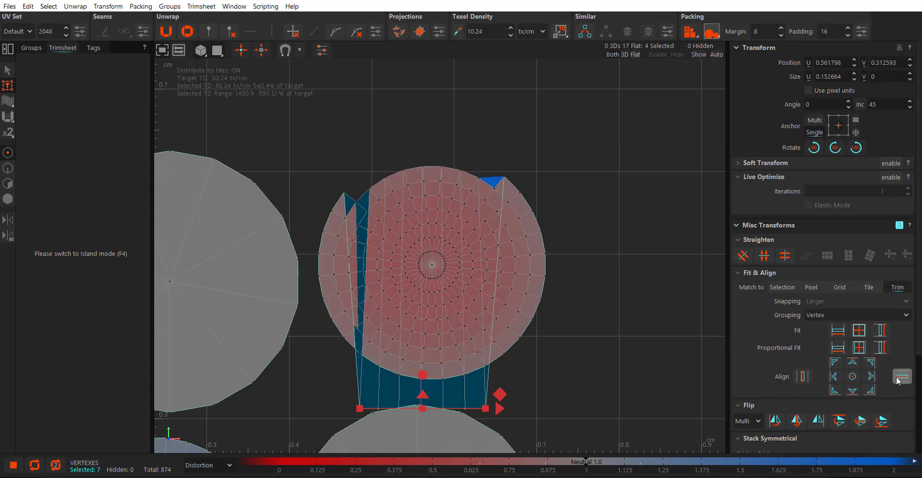
key(ctrl+z)
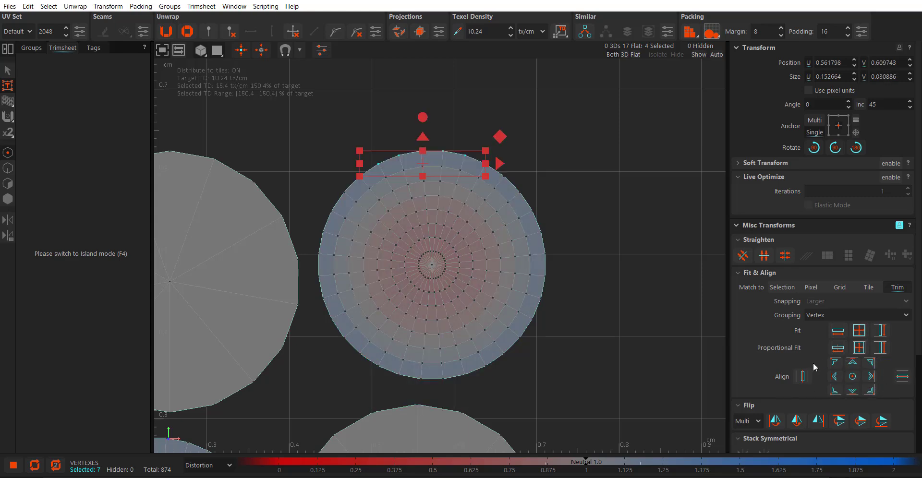
click(853, 364)
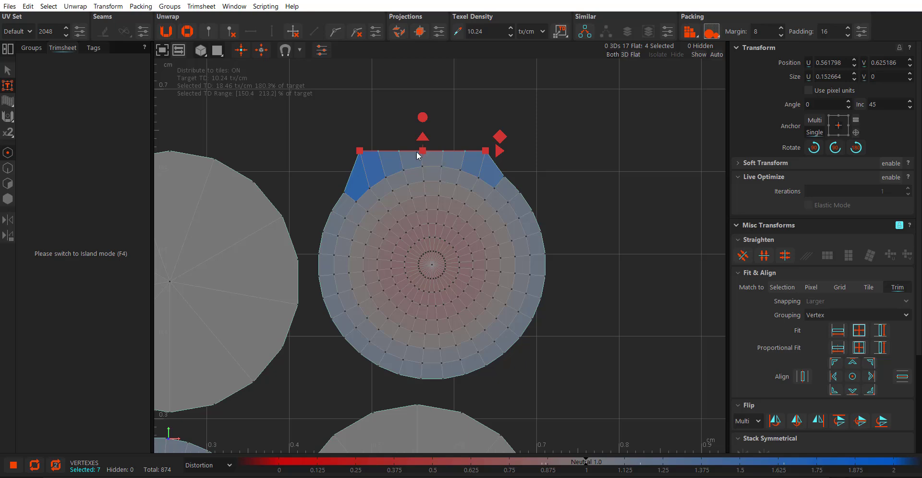
Align the right-hand rim vertices of the same sphere circle, including the upper corner vertex, to the green trim's right edge.
drag(607, 140, 527, 221)
ctrl+drag(579, 139, 512, 193)
ctrl+drag(549, 113, 501, 177)
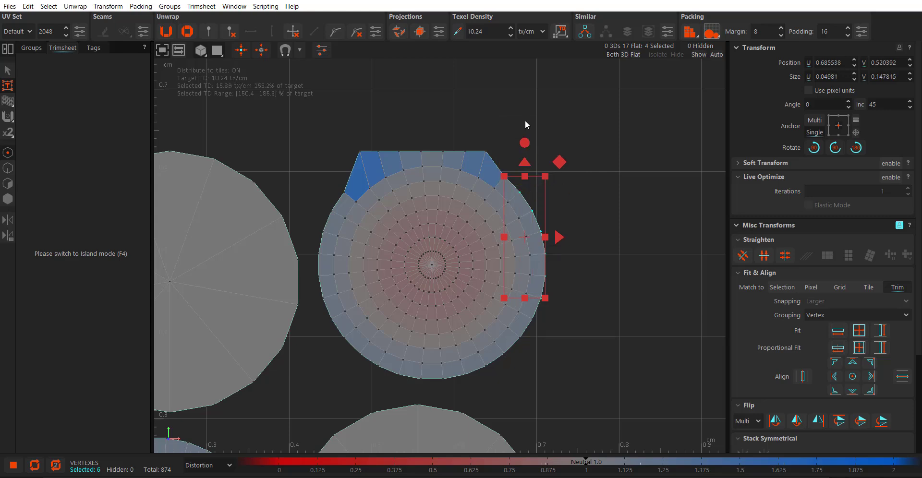
ctrl+drag(525, 121, 480, 176)
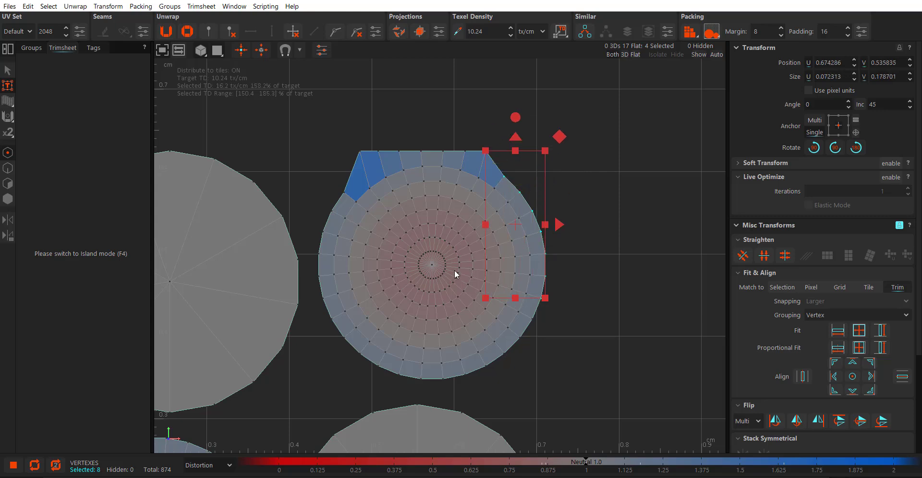
click(871, 377)
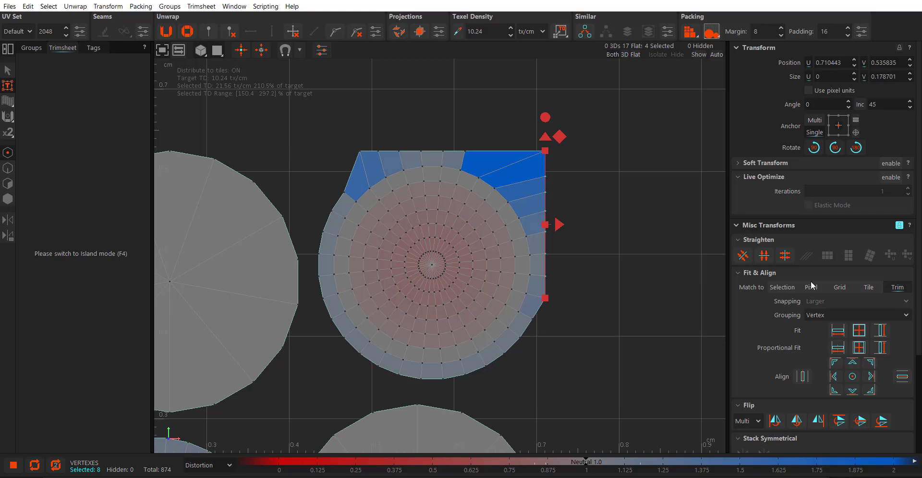
Return to island mode, clear the selection and examine the aligned vertices along the green trim's top and right borders.
click(8, 200)
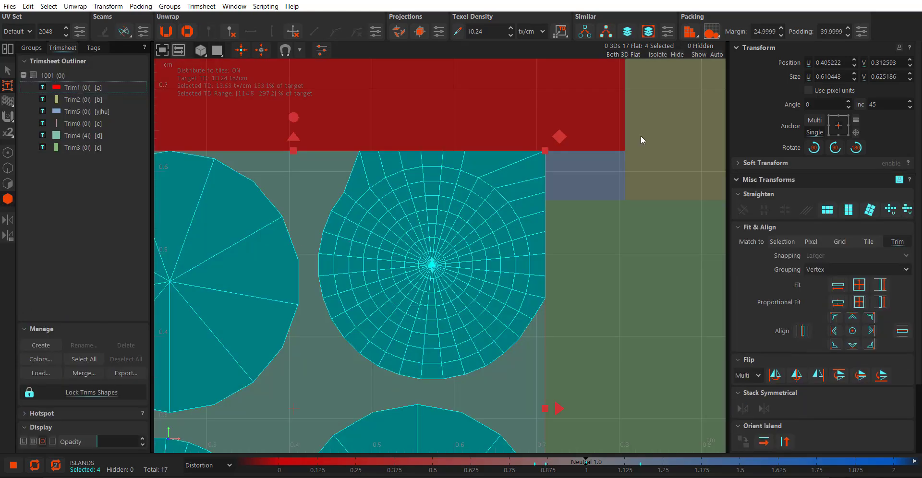
click(638, 208)
scroll(541, 147, up, 3)
middle_drag(361, 198, 403, 195)
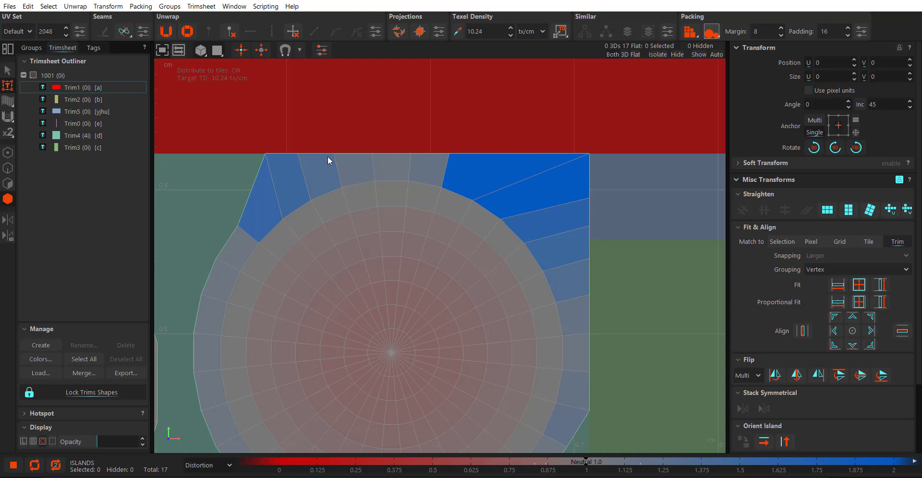
scroll(558, 251, down, 2)
middle_drag(607, 387, 508, 200)
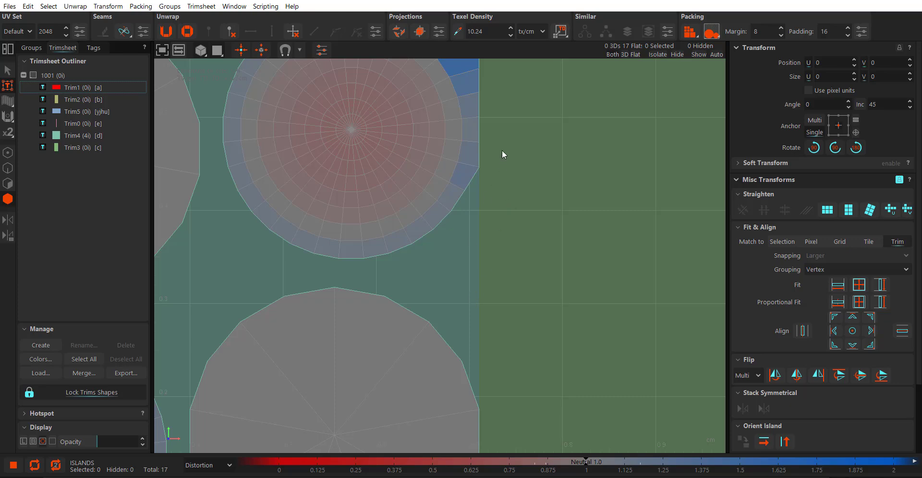
scroll(486, 206, down, 2)
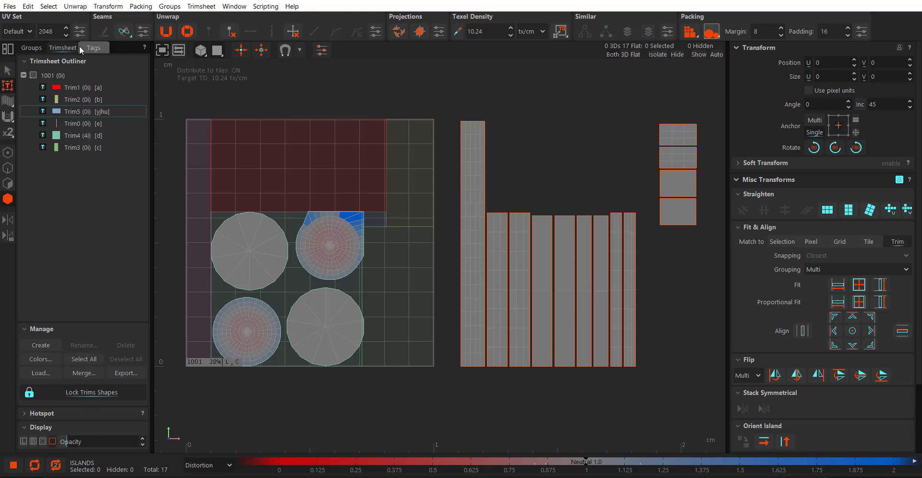
Raise the trimsheet display opacity, look over the coloured trims, and lower the opacity back to a faint level.
click(37, 49)
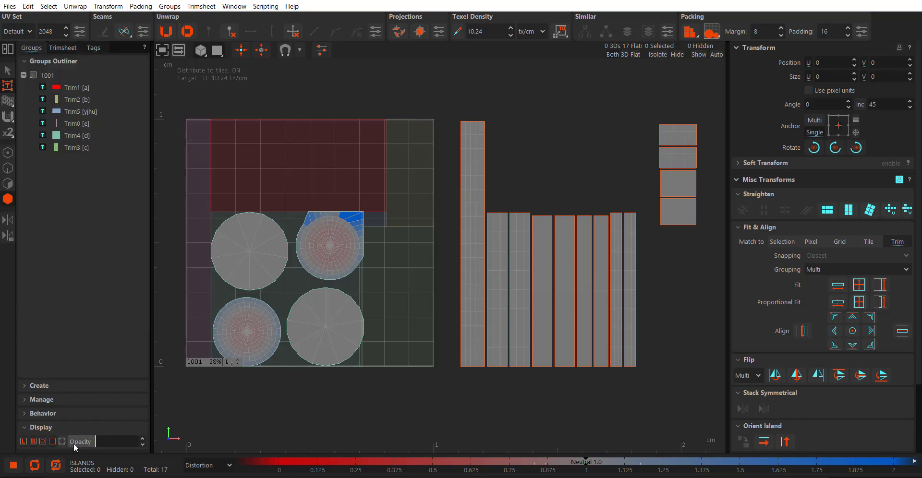
click(67, 47)
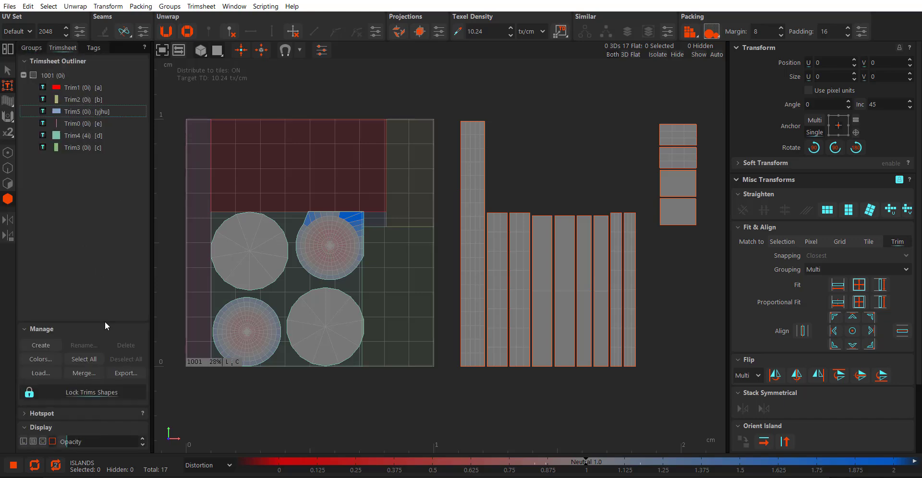
drag(64, 442, 111, 441)
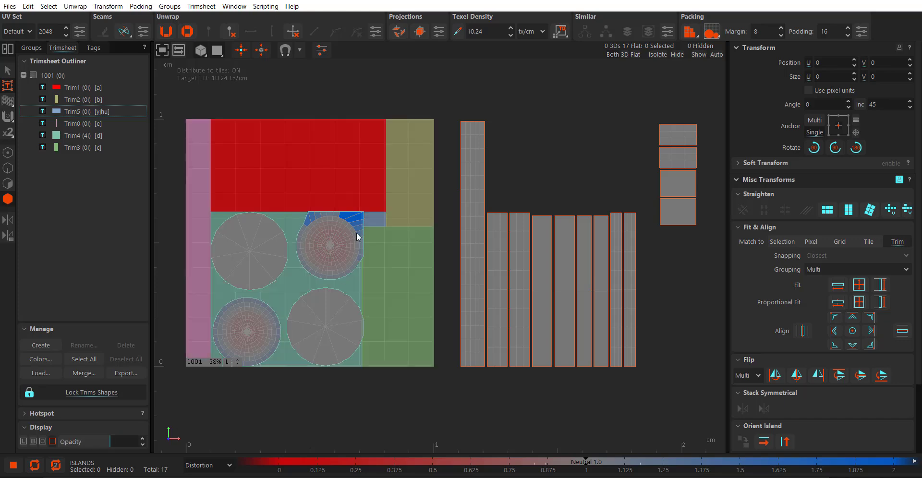
middle_drag(354, 233, 380, 243)
scroll(404, 282, up, 2)
middle_drag(404, 282, 396, 287)
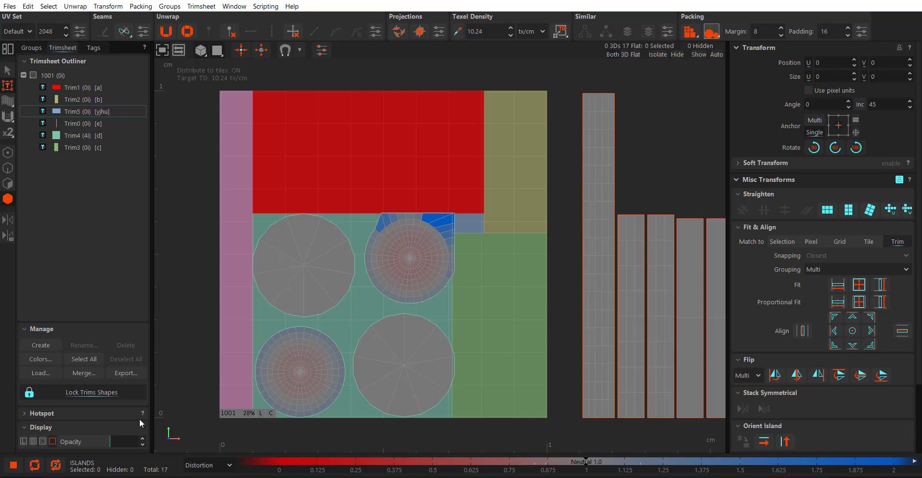
mouse_move(108, 443)
mouse_down()
mouse_move(128, 441)
mouse_move(69, 446)
mouse_up()
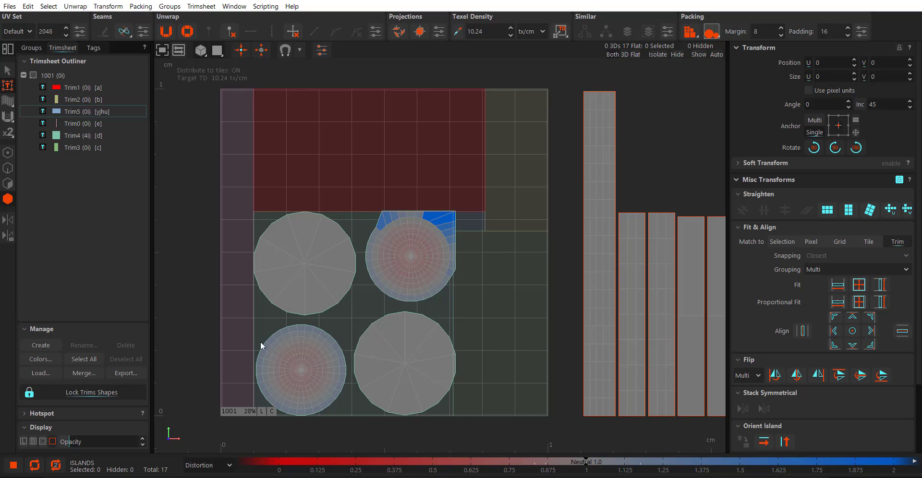
middle_drag(305, 339, 332, 336)
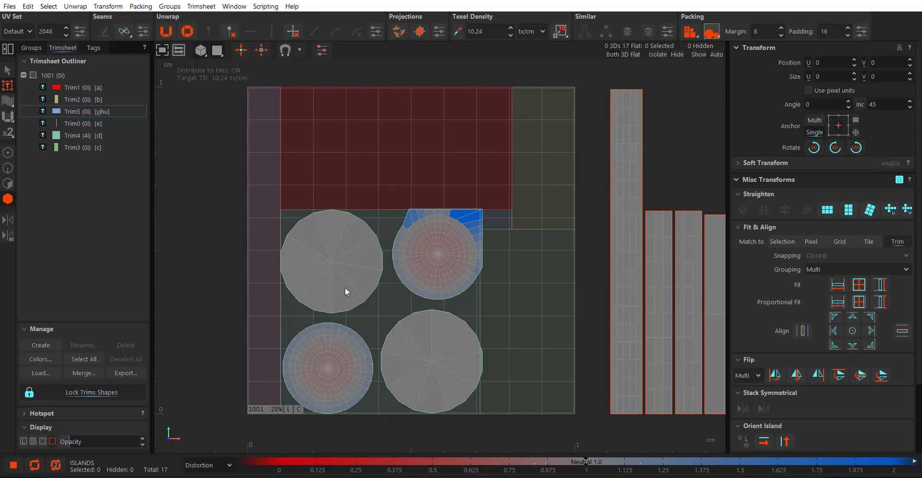
Show the L and C markers on every trim, and use the C markers of the green trim and tile 1001 on their islands.
click(32, 441)
scroll(370, 331, up, 2)
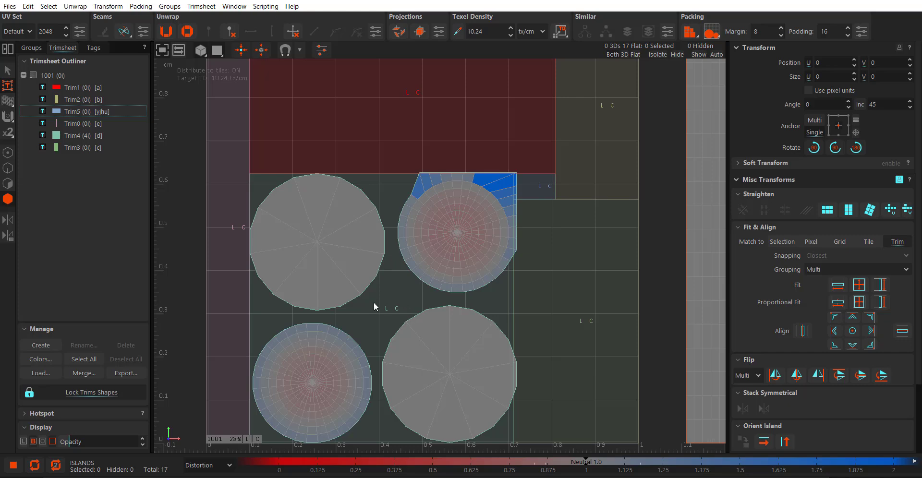
click(398, 308)
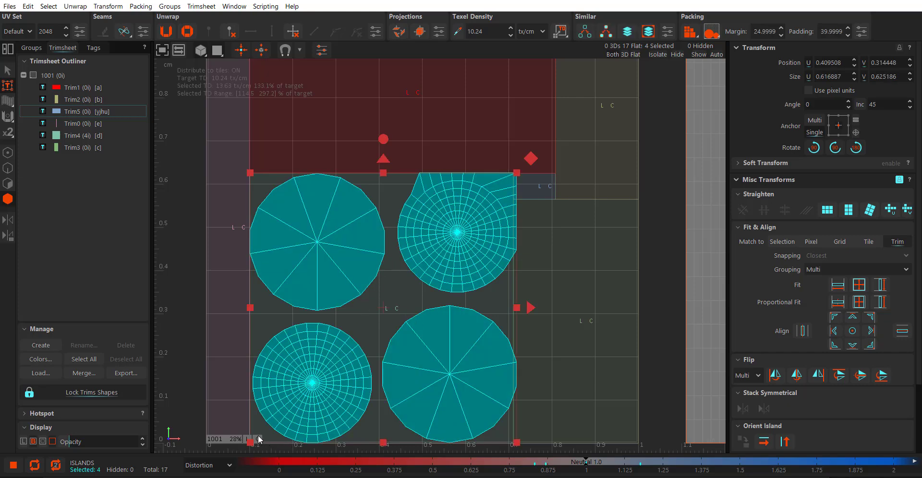
scroll(344, 344, down, 1)
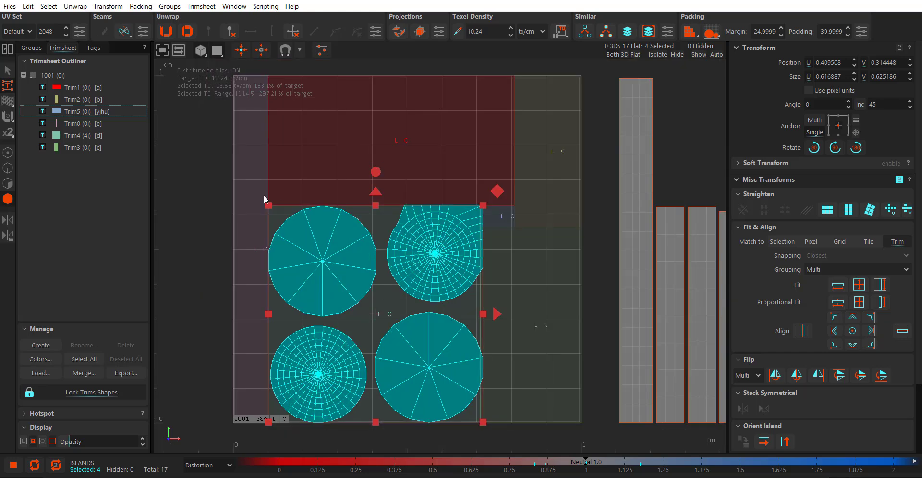
click(283, 421)
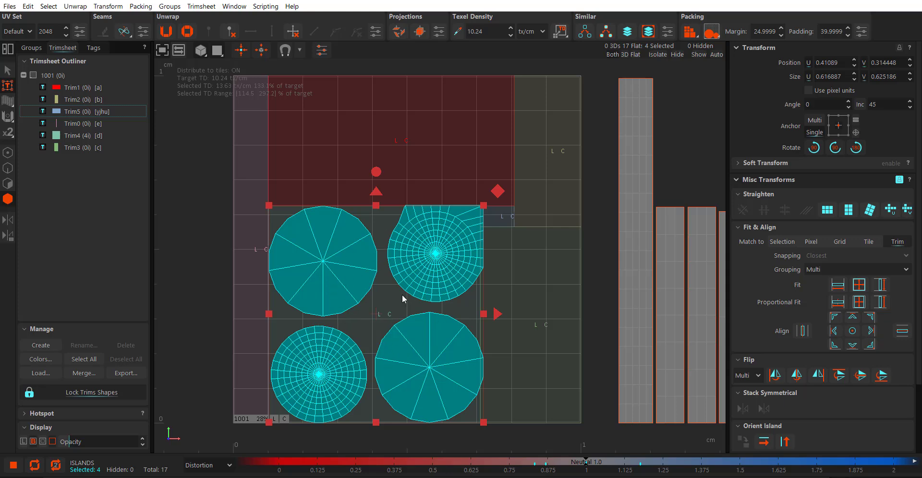
Clear the island selection and look over the trim layout around the four circles.
click(368, 385)
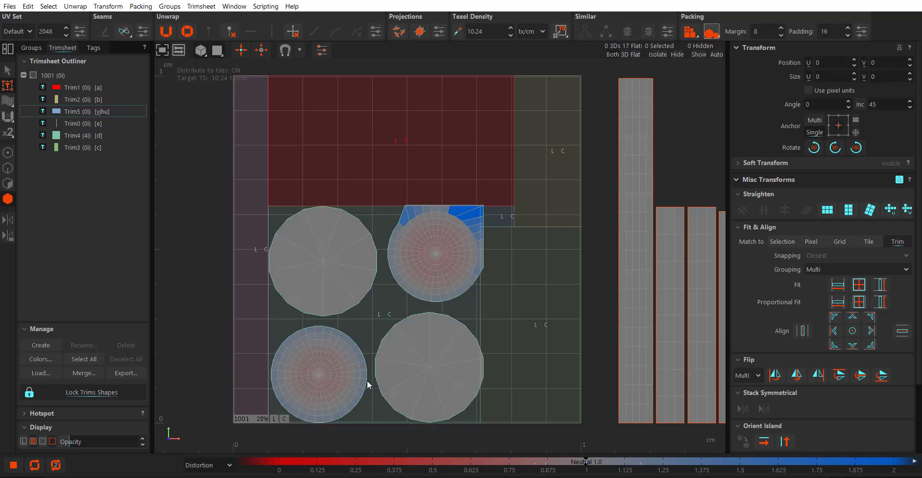
scroll(387, 324, up, 2)
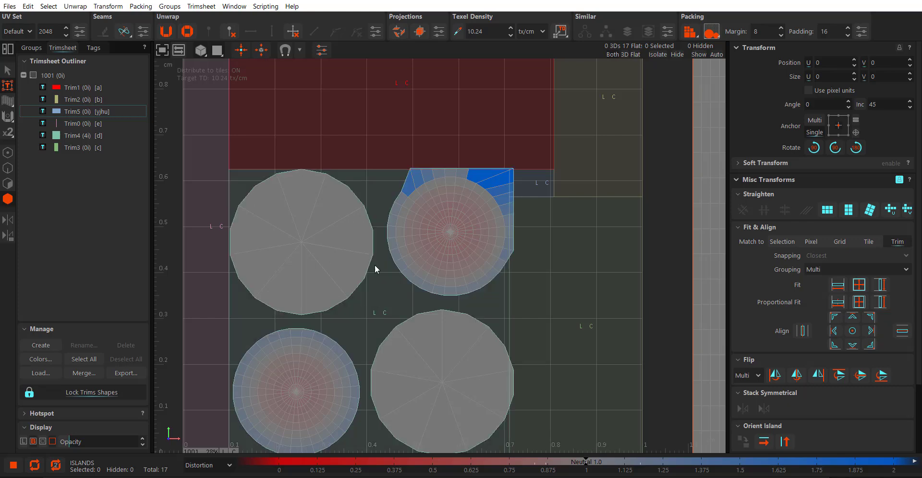
scroll(383, 331, down, 1)
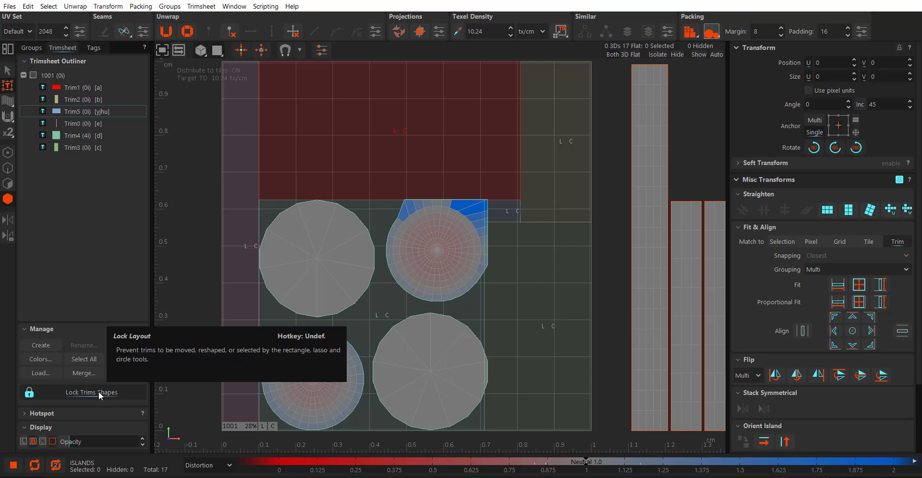
scroll(329, 294, down, 2)
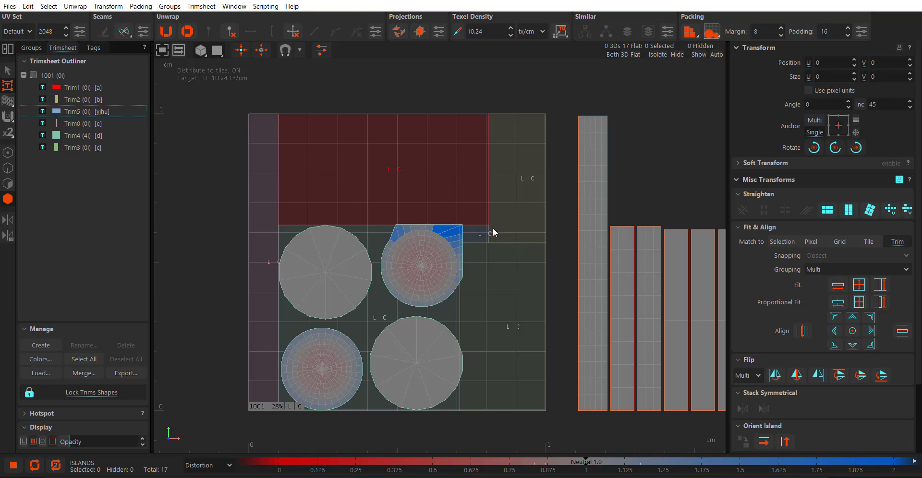
middle_drag(322, 250, 357, 239)
Unlock the trim shapes and try to move the tall pink trim together with the two circles nearest to it.
click(93, 393)
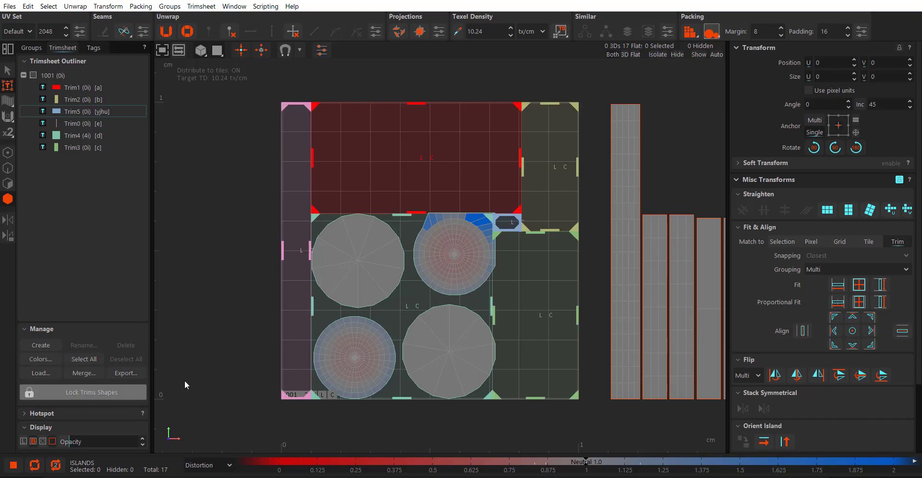
middle_drag(265, 333, 256, 335)
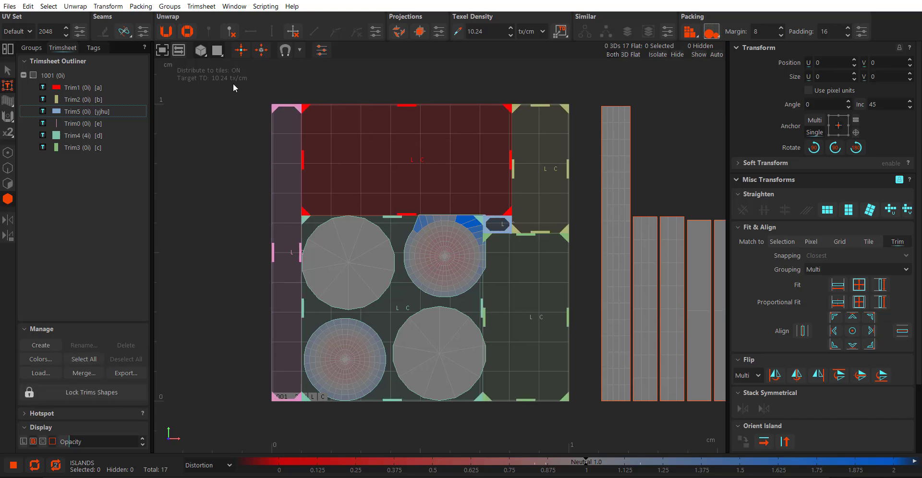
drag(232, 82, 359, 426)
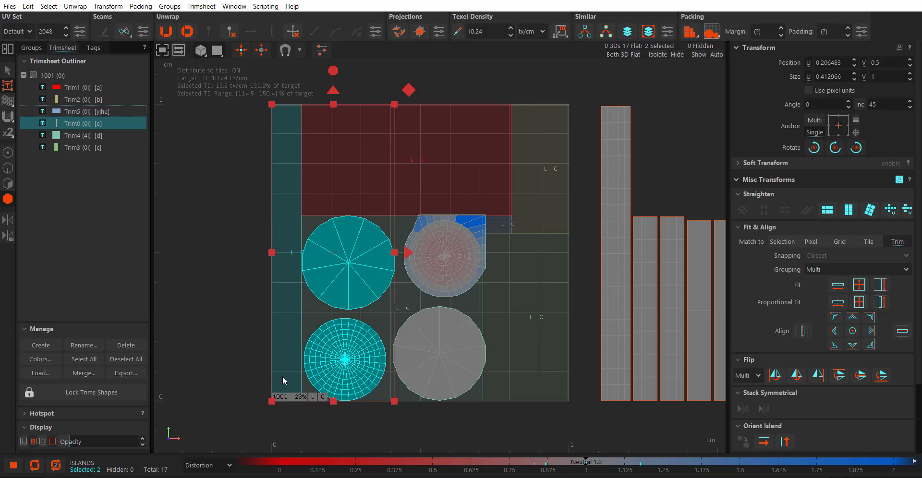
drag(320, 373, 297, 377)
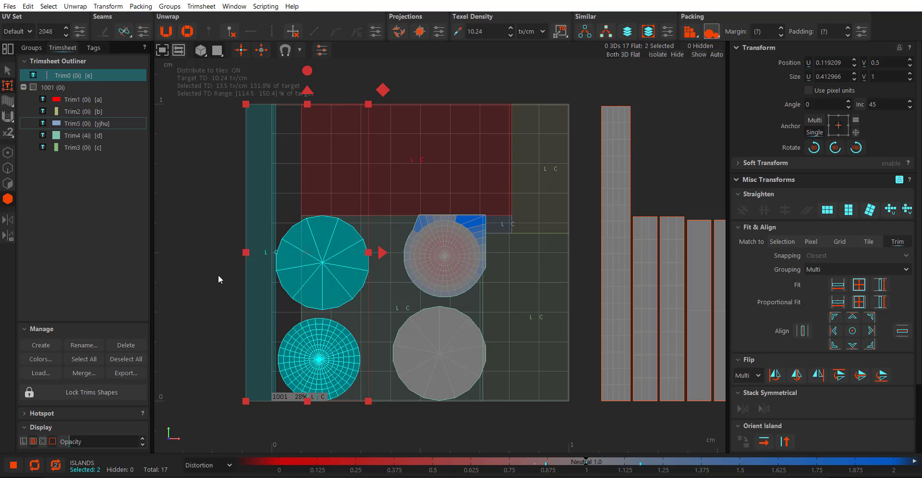
Undo the last move and lock the trim shapes again.
key(ctrl+z)
click(84, 393)
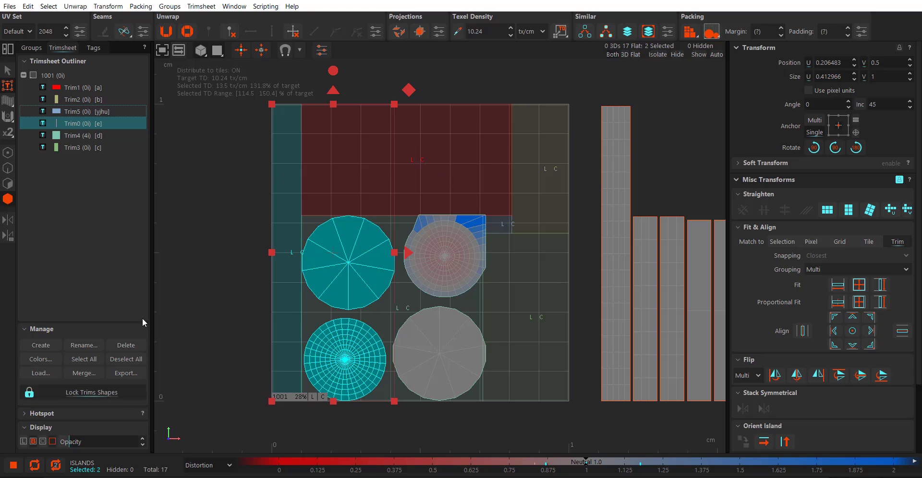
Make the upper-left plain circle the only selected island, and toggle the L markers of the pink Trim0 and the green Trim3.
click(207, 320)
click(348, 292)
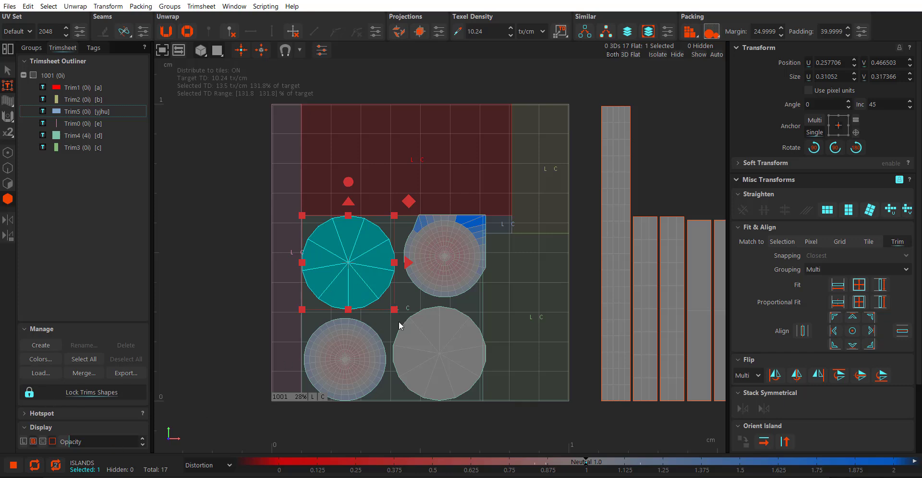
scroll(402, 321, up, 3)
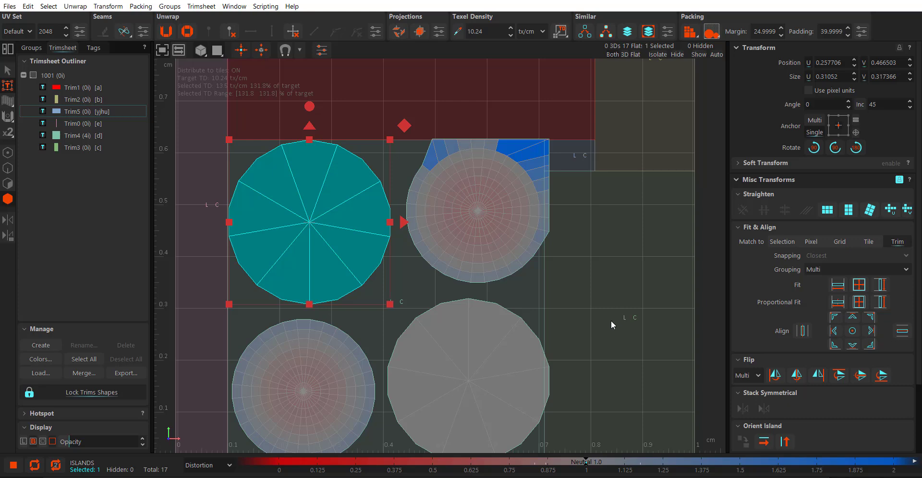
scroll(550, 325, down, 4)
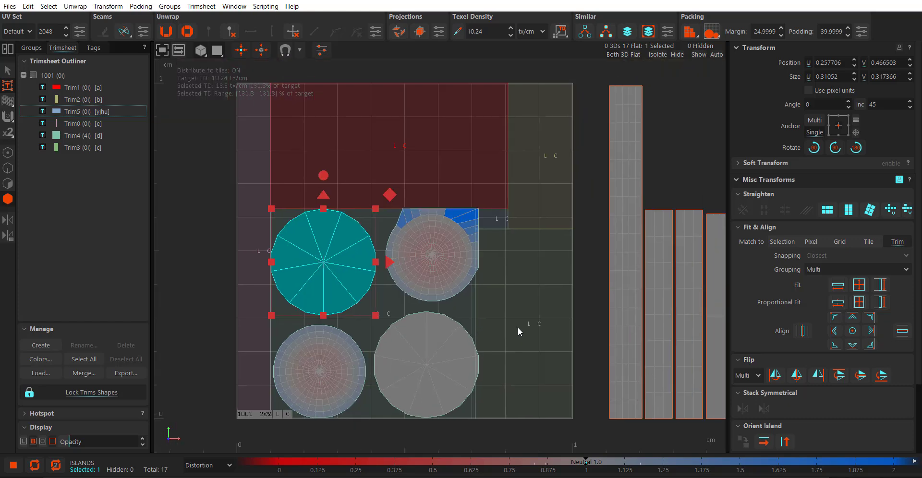
scroll(518, 327, up, 1)
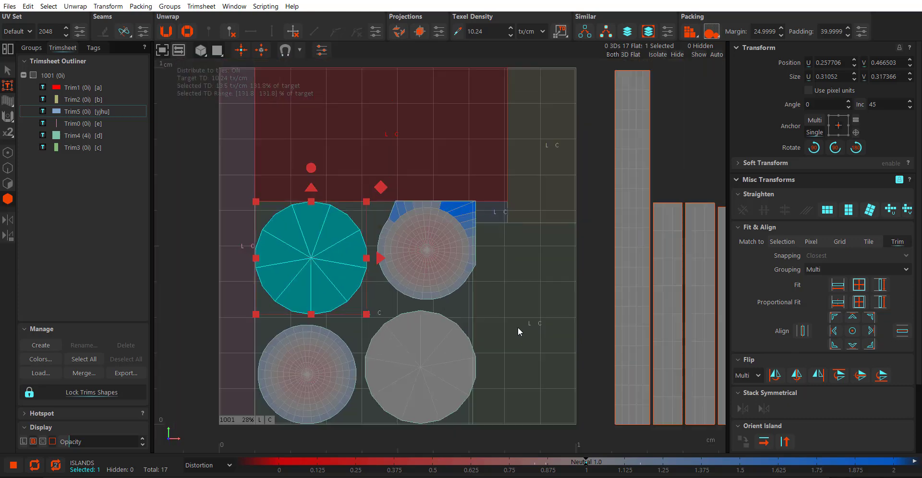
click(527, 327)
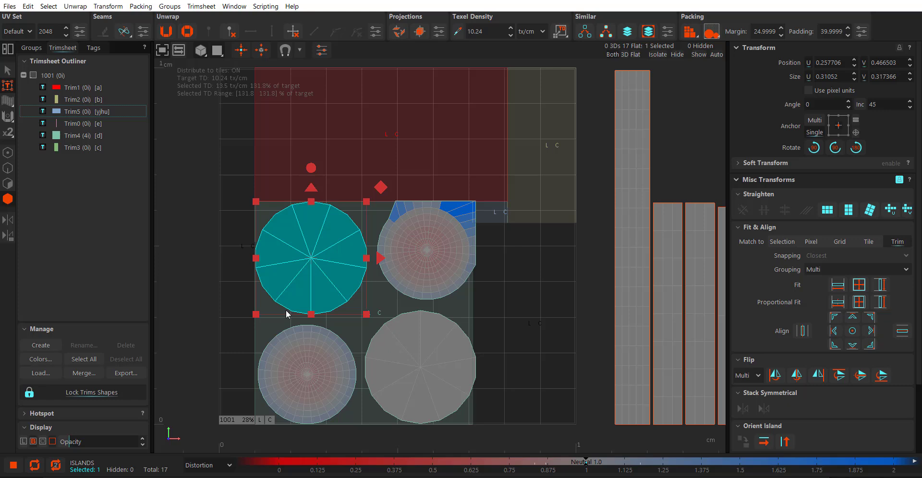
Examine how the trims with toggled L markers are displayed compared with the other trims and the islands outside the tile.
scroll(286, 315, down, 1)
middle_drag(376, 288, 347, 283)
scroll(347, 283, down, 1)
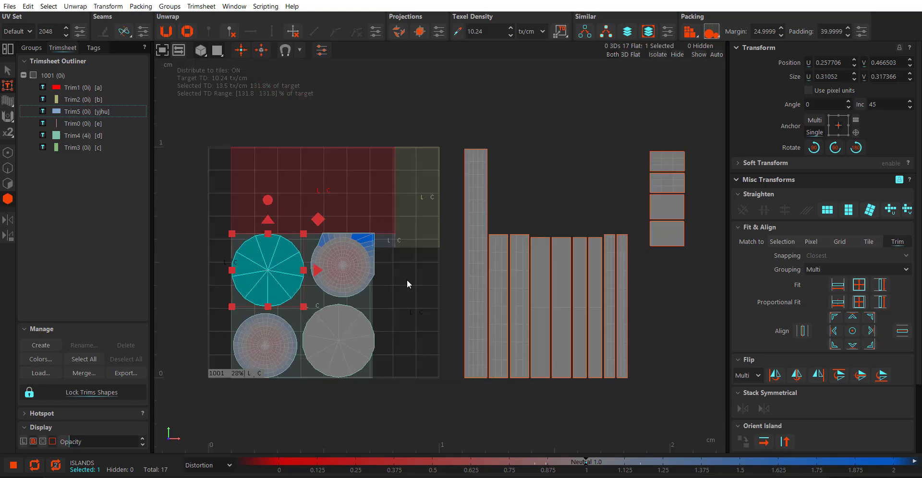
middle_drag(407, 280, 420, 278)
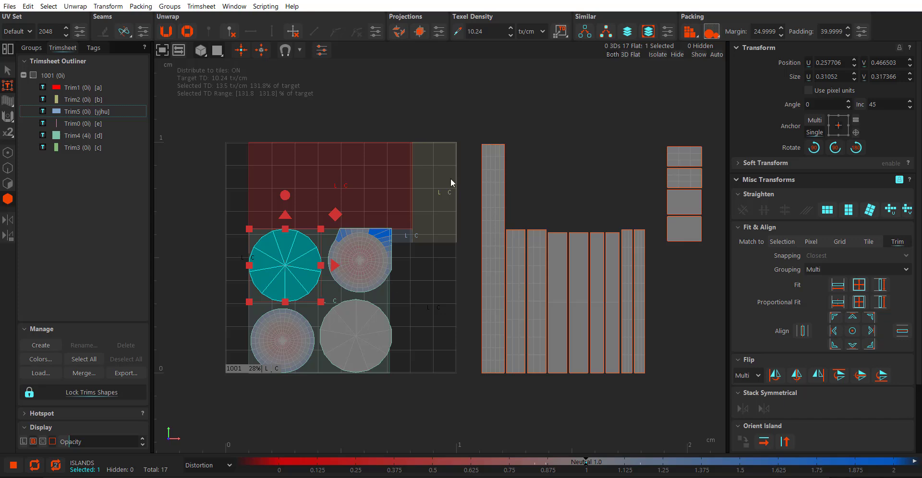
scroll(413, 203, up, 2)
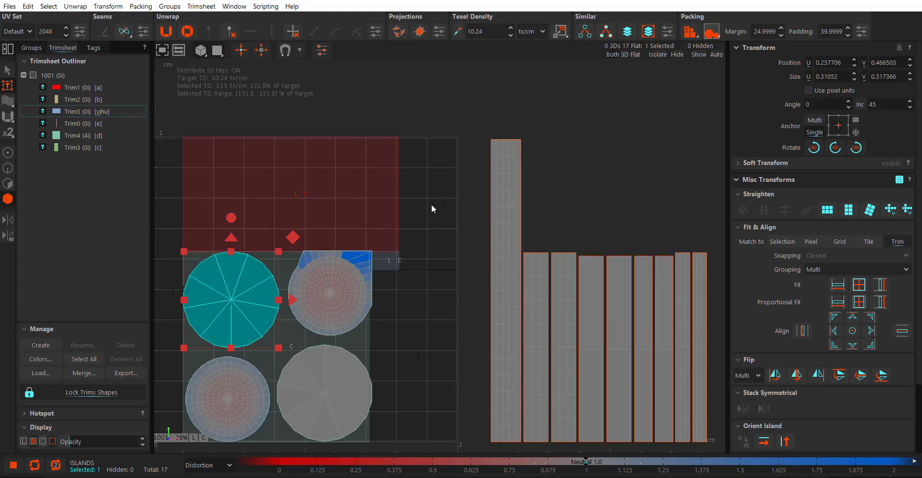
alt+middle_drag(324, 263, 428, 231)
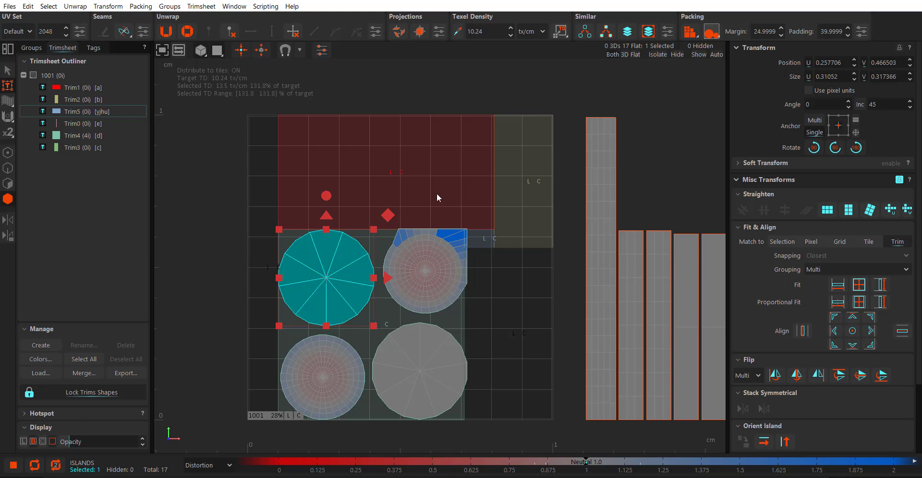
scroll(437, 194, down, 2)
alt+middle_drag(609, 243, 559, 251)
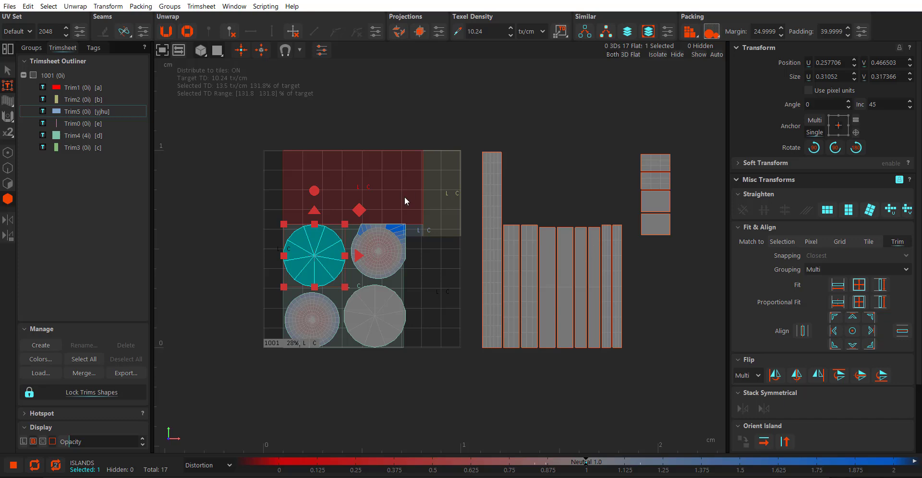
scroll(383, 231, up, 2)
scroll(383, 230, down, 1)
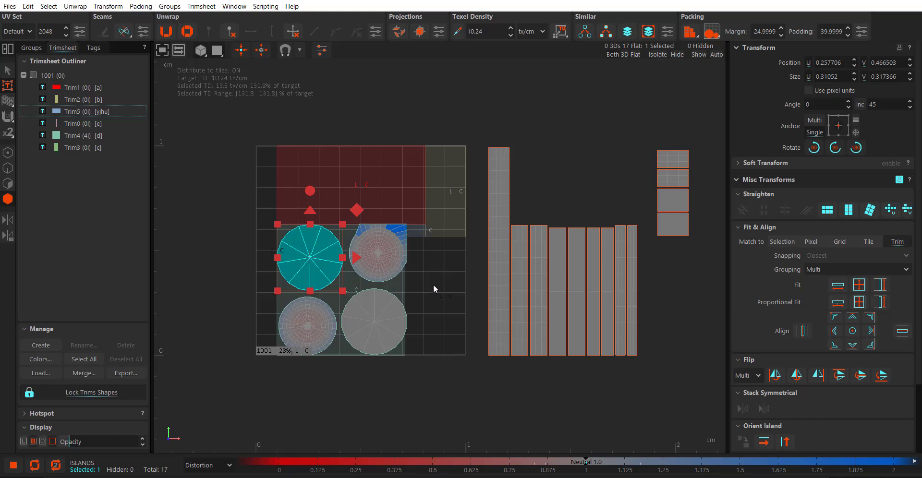
scroll(434, 303, up, 1)
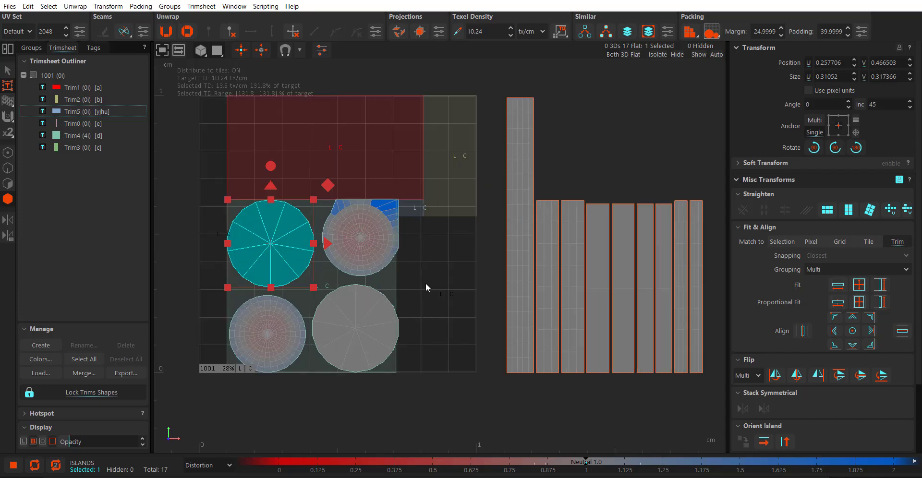